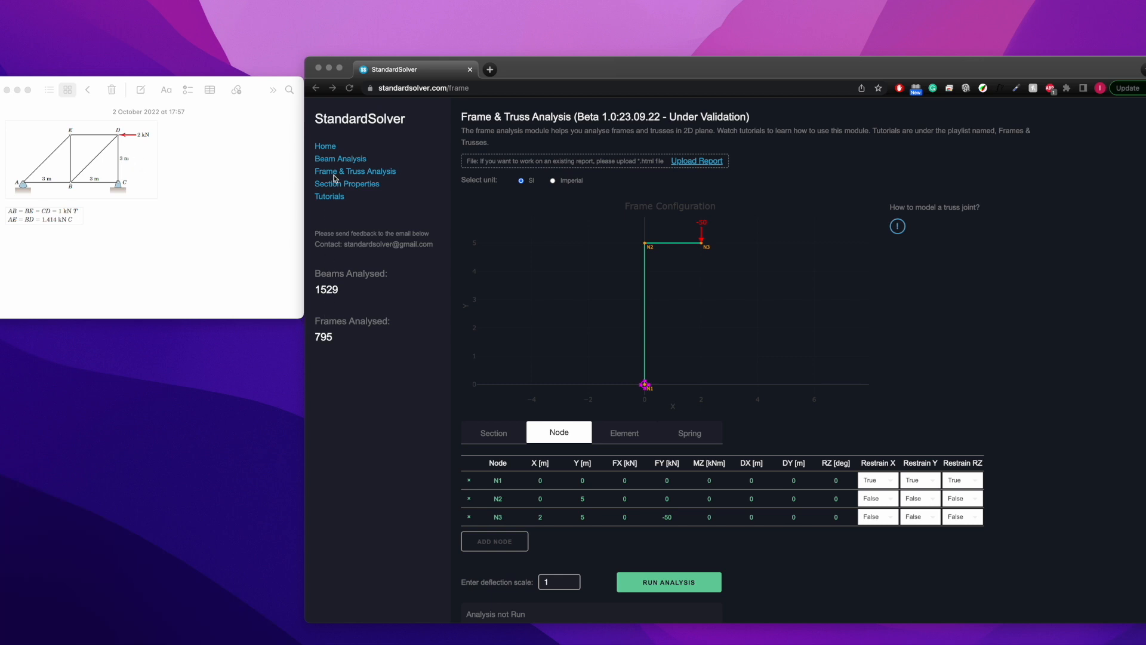
Step: Open the 2D frame and truss analysis module from the home page
{"action": "left_click", "coordinate": [328, 147]}
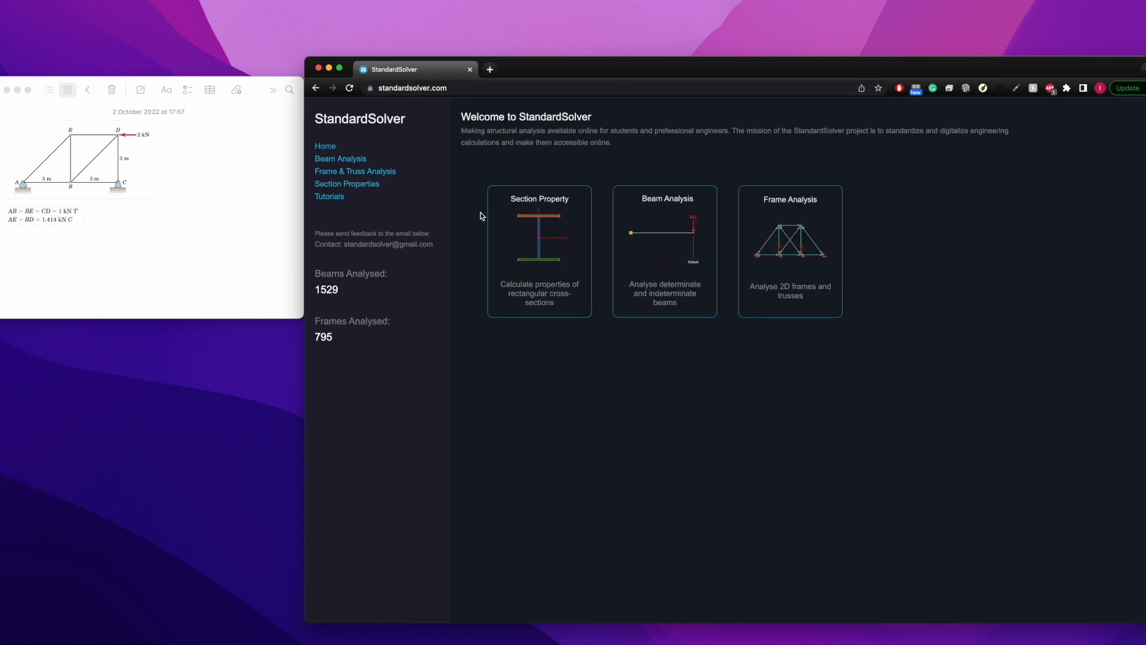
{"action": "left_click", "coordinate": [805, 284]}
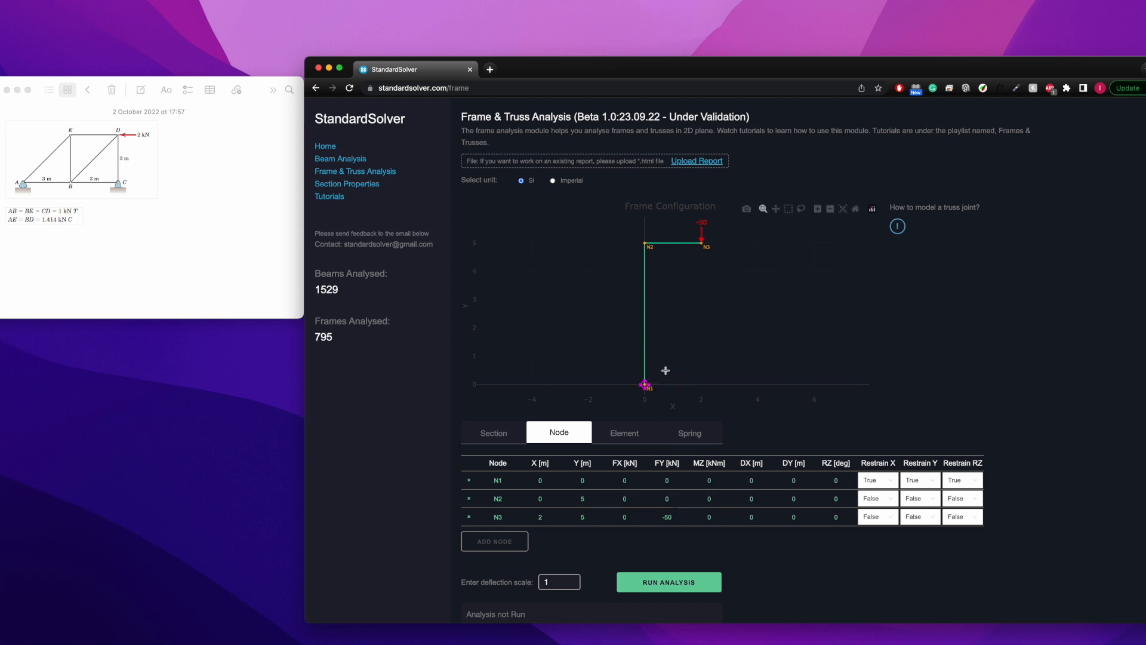
Step: Delete the three default nodes and both default elements from the frame model
{"action": "scroll", "coordinate": [666, 370], "scroll_direction": "down", "scroll_amount": 1}
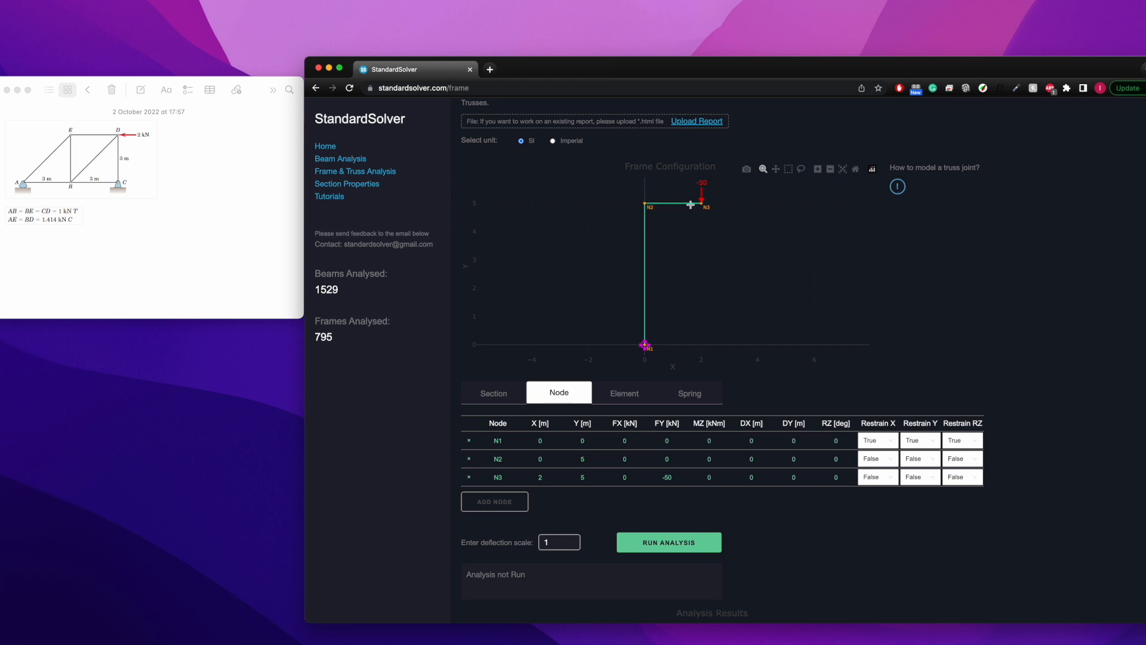
{"action": "left_click", "coordinate": [469, 477]}
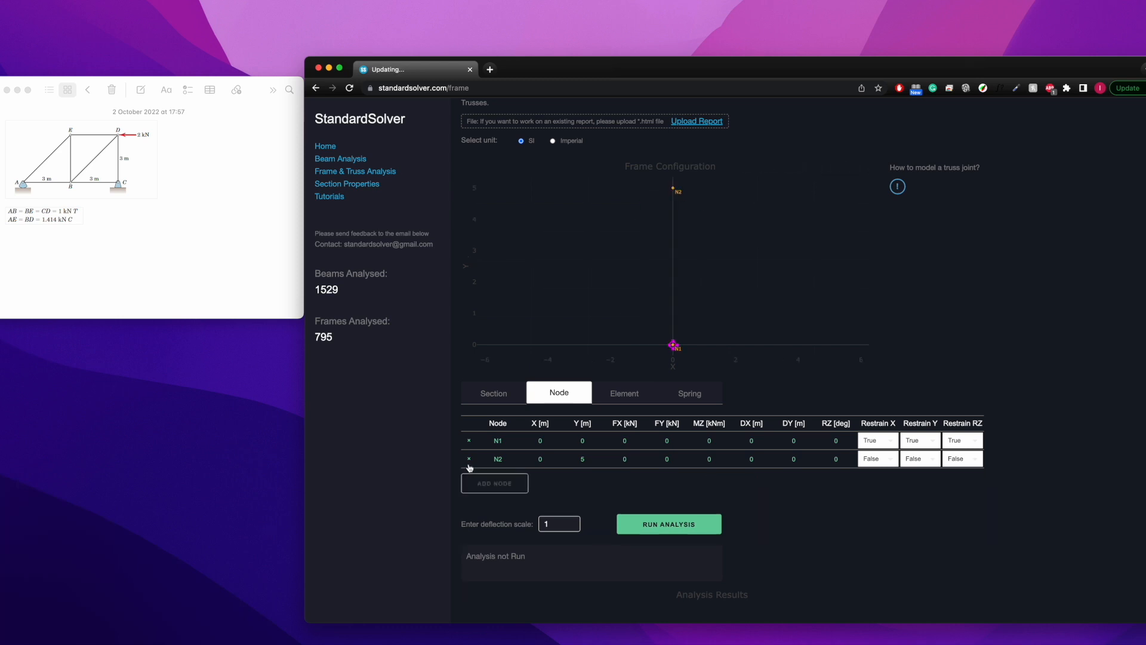
{"action": "left_click", "coordinate": [468, 458]}
{"action": "left_click", "coordinate": [468, 440]}
{"action": "left_click", "coordinate": [632, 395]}
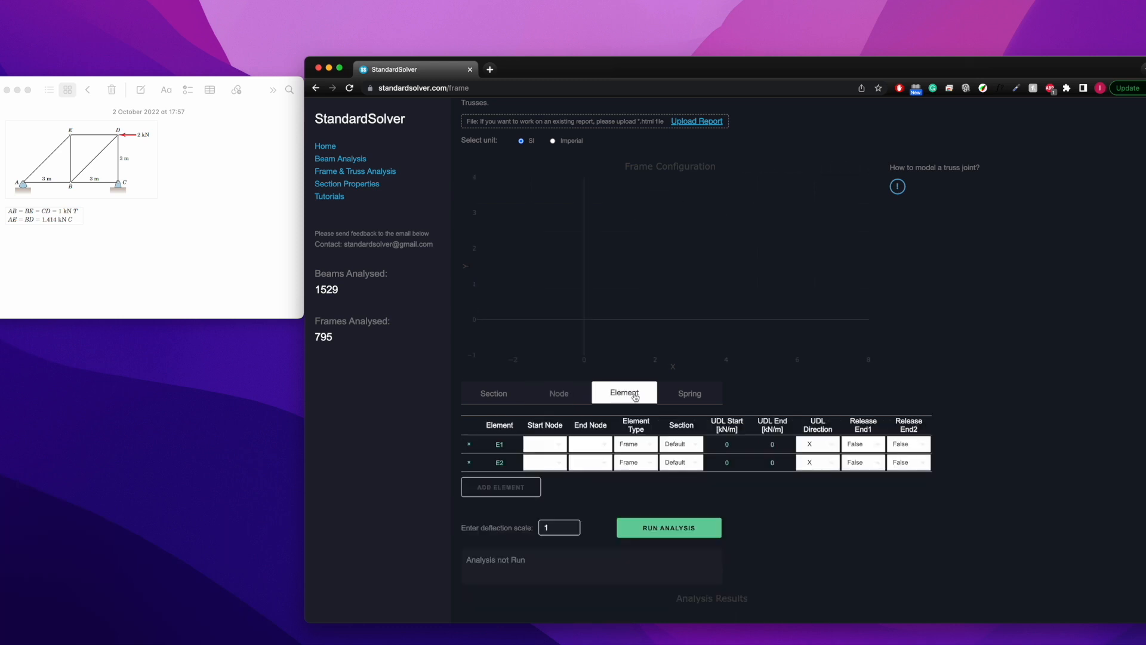
{"action": "left_click", "coordinate": [469, 462]}
{"action": "left_click", "coordinate": [469, 444]}
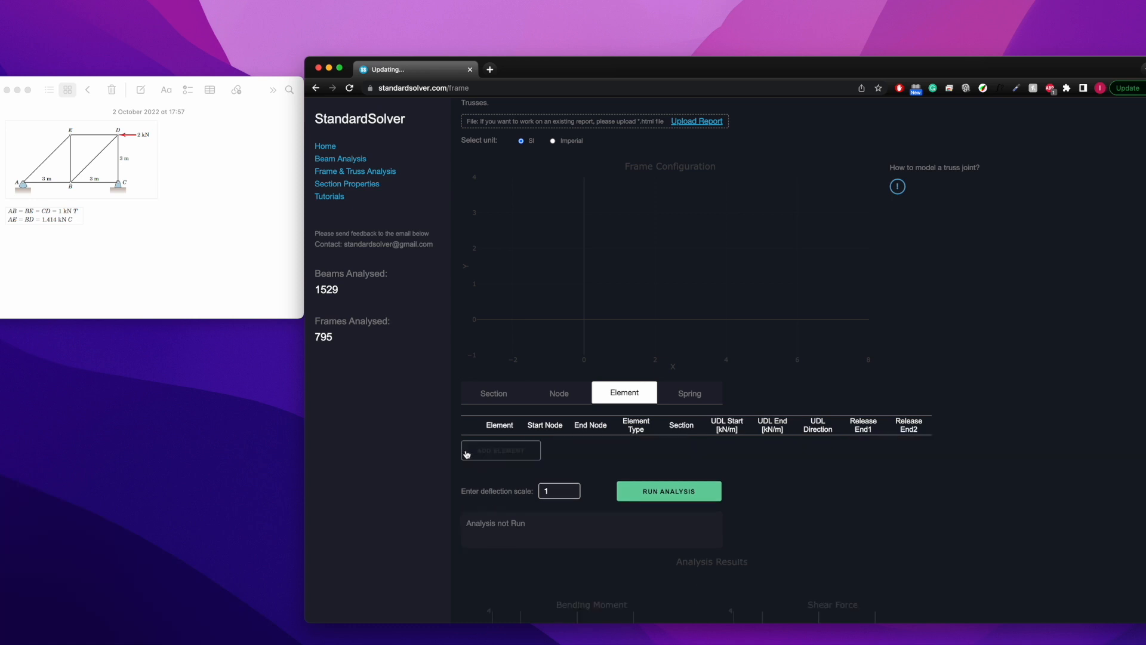
Step: Add one node at the origin and a second node at X 3 m, Y 0 m
{"action": "left_click", "coordinate": [559, 394]}
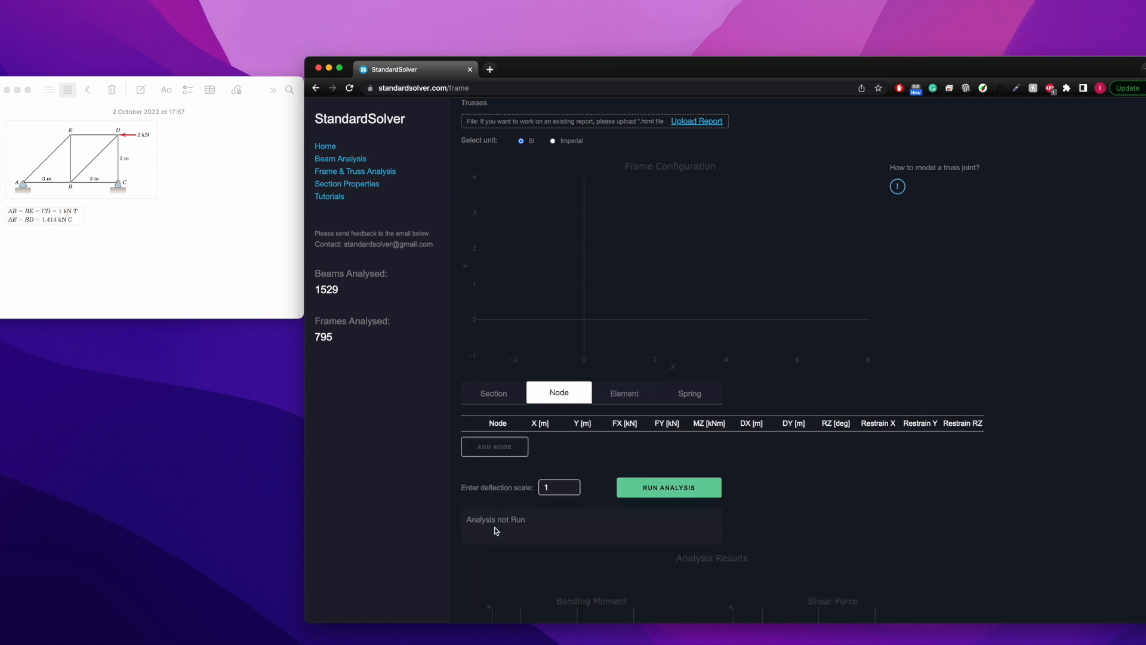
{"action": "left_click", "coordinate": [506, 456]}
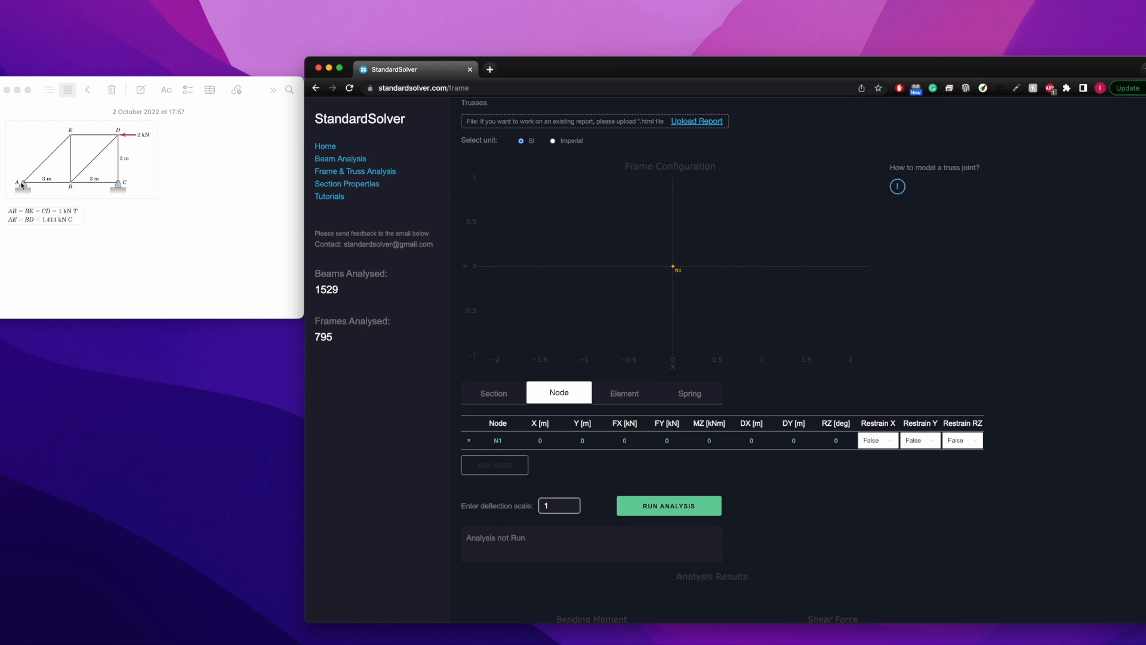
{"action": "left_click", "coordinate": [504, 472]}
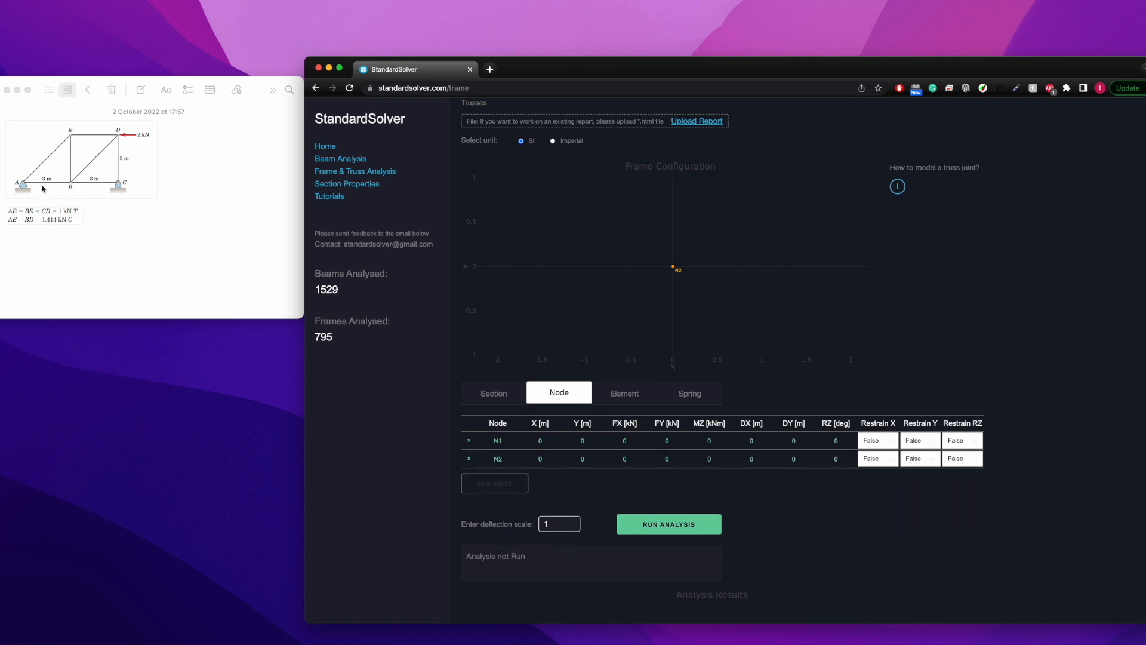
{"action": "left_click", "coordinate": [545, 461]}
{"action": "type", "text": "3"}
{"action": "left_click", "coordinate": [583, 460]}
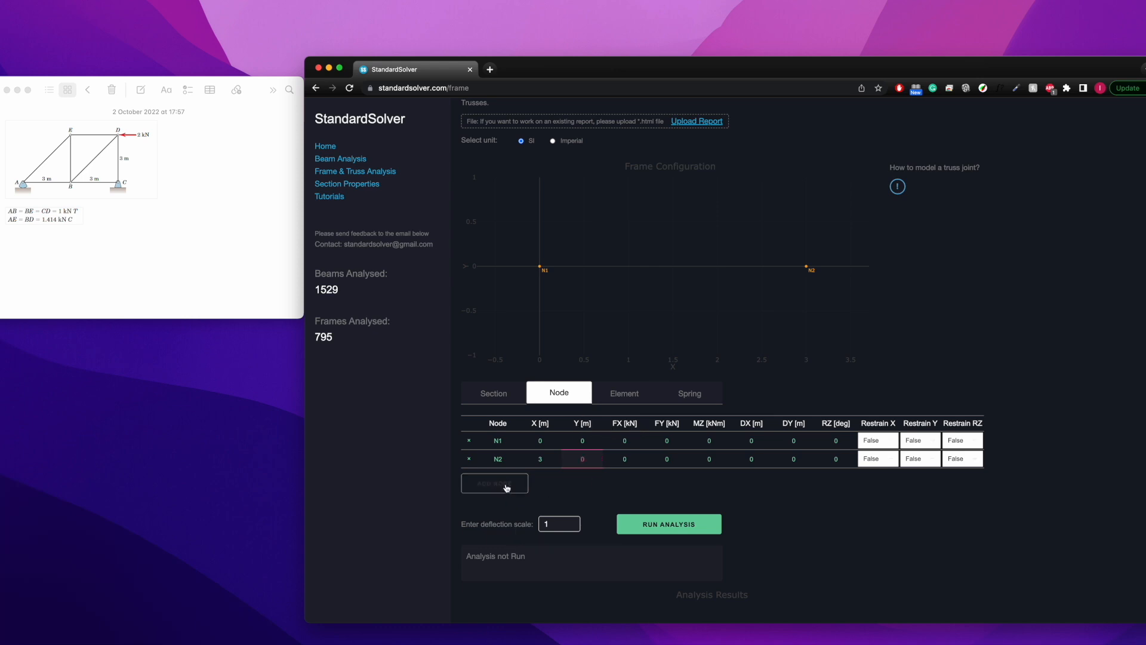
Step: Add a third node at X 6 m, Y 0 m for the truss's lower chord
{"action": "left_click", "coordinate": [506, 488]}
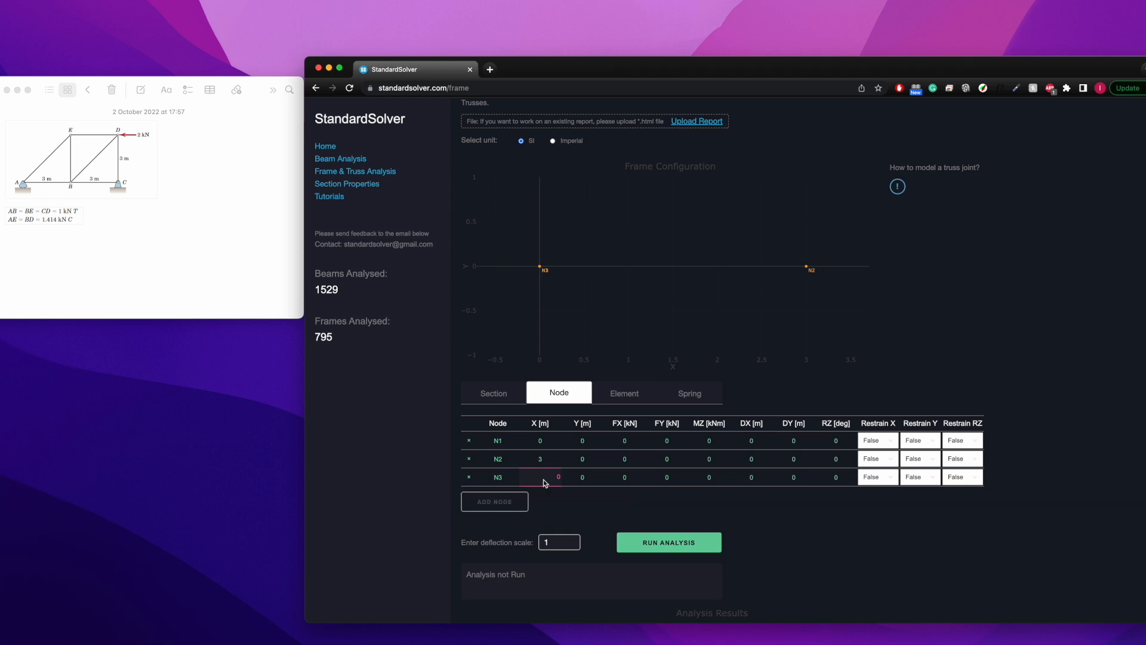
{"action": "left_click", "coordinate": [584, 477]}
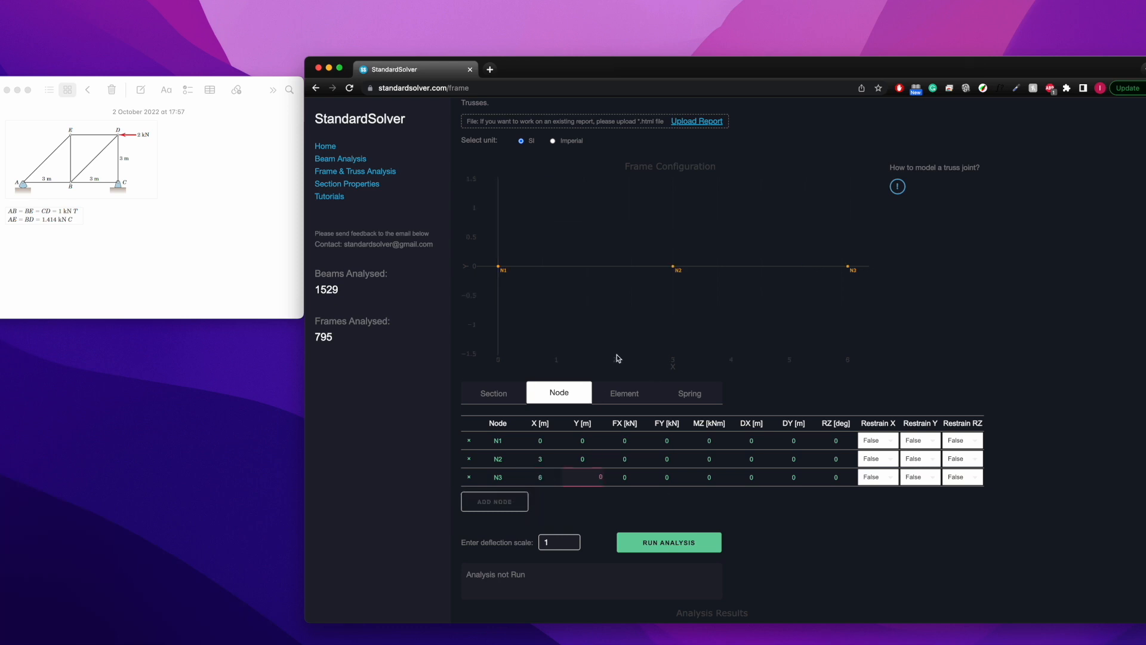
{"action": "mouse_move", "coordinate": [500, 270]}
{"action": "mouse_move", "coordinate": [854, 268]}
Step: Add a fourth node at X 3 m, Y 3 m, directly above node N2
{"action": "left_click", "coordinate": [506, 508]}
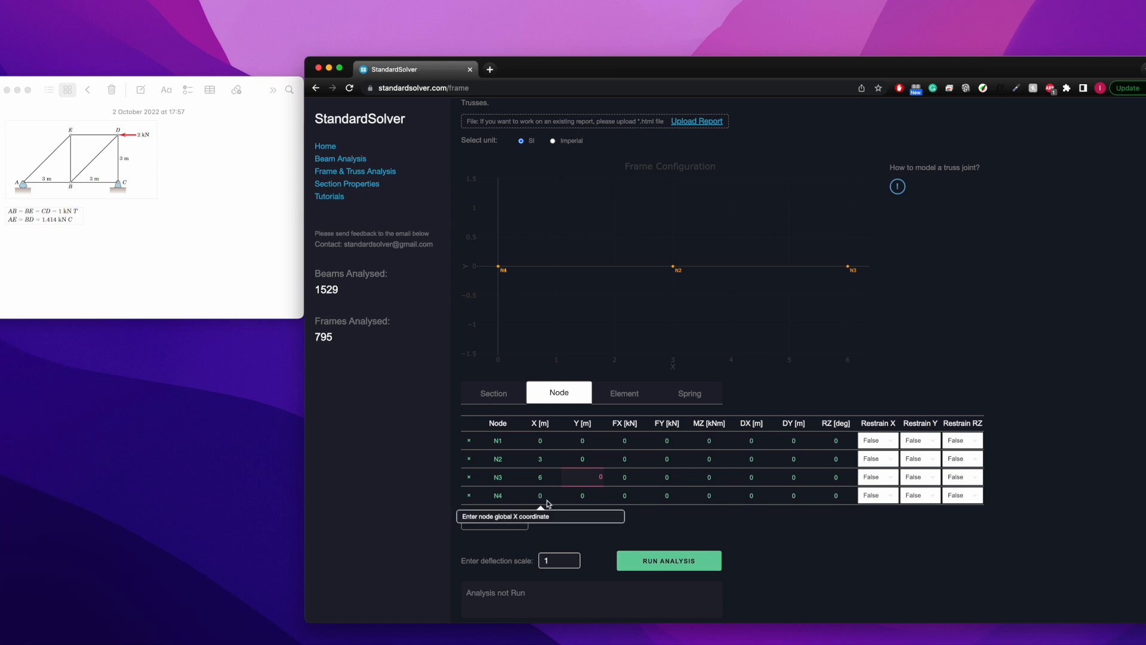
{"action": "mouse_move", "coordinate": [672, 269]}
{"action": "left_click", "coordinate": [543, 500]}
{"action": "type", "text": "3"}
{"action": "left_click", "coordinate": [582, 500]}
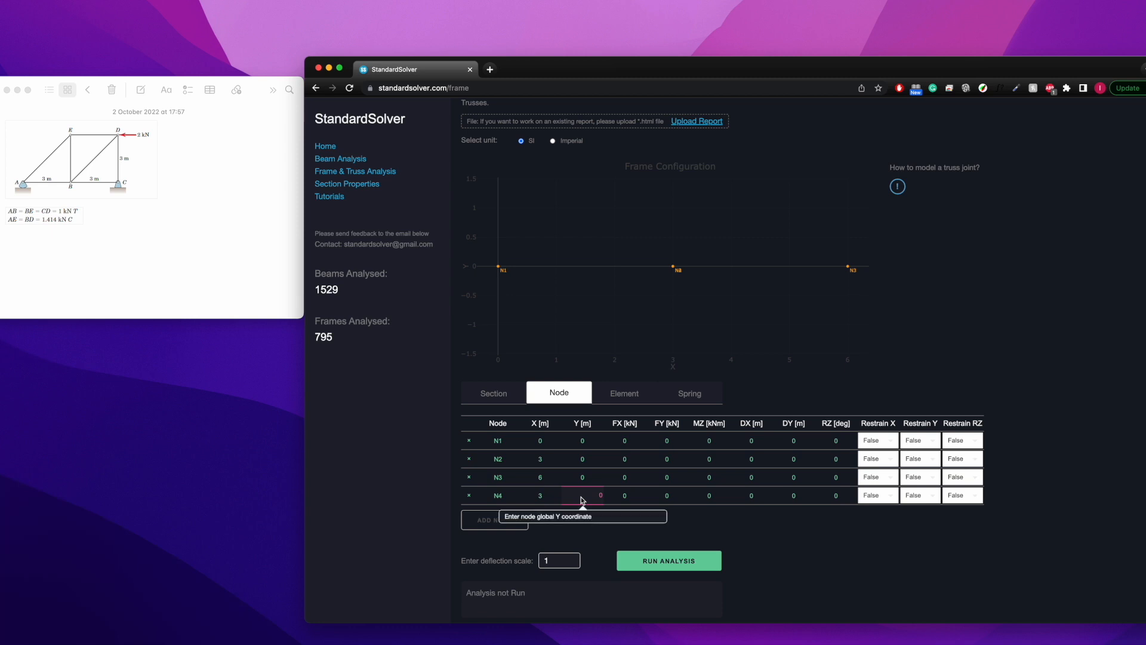
{"action": "type", "text": "3"}
{"action": "key", "text": "Up"}
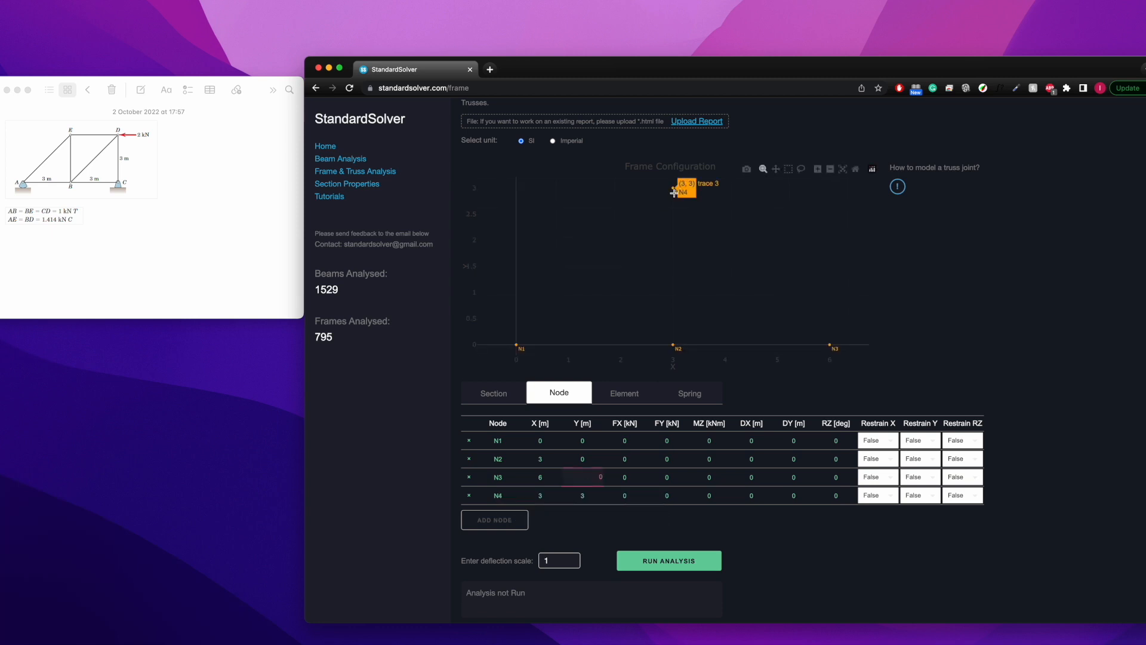
Step: Add a fifth node at X 6 m, Y 3 m, directly above node N3
{"action": "left_click", "coordinate": [510, 524]}
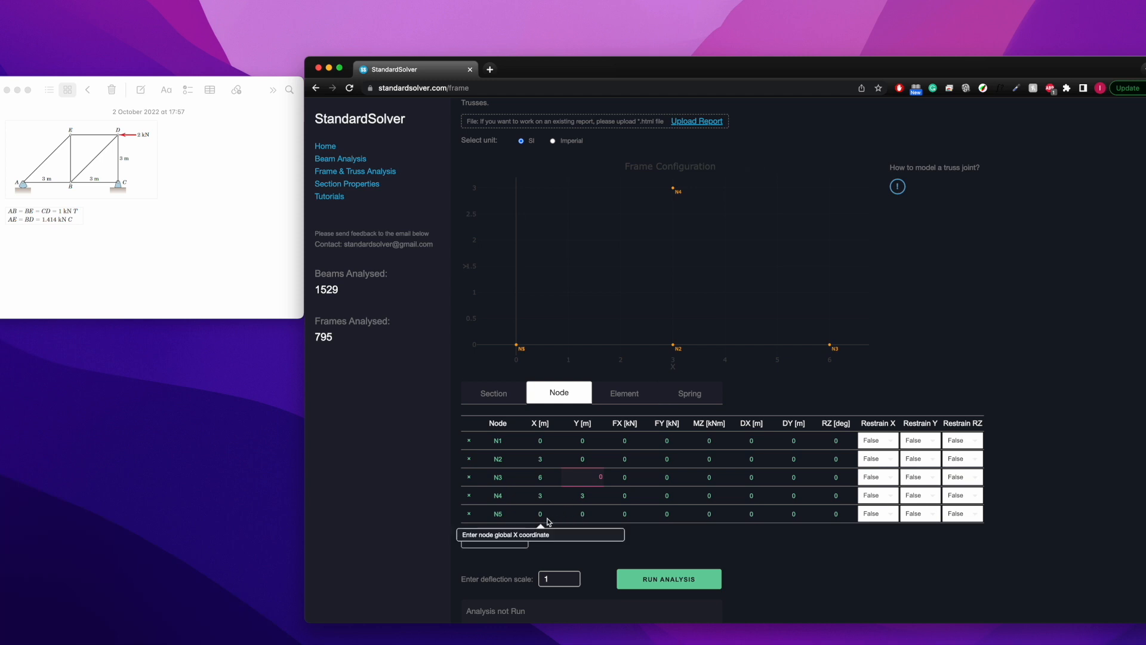
{"action": "left_click", "coordinate": [588, 514]}
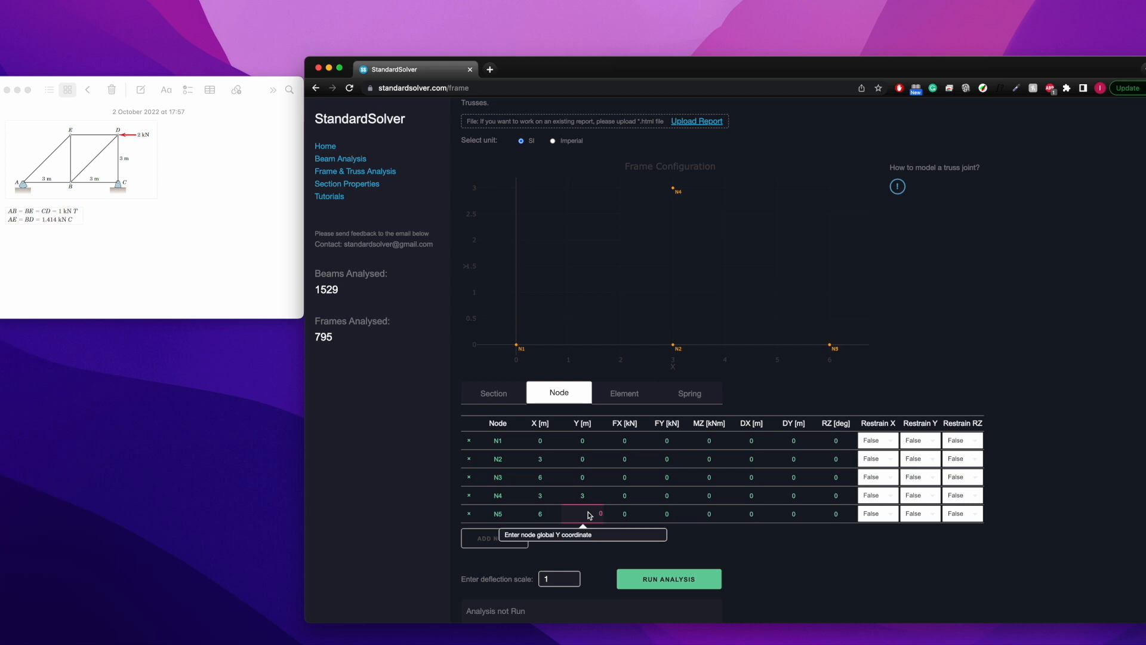
{"action": "type", "text": "3"}
{"action": "left_click", "coordinate": [628, 514]}
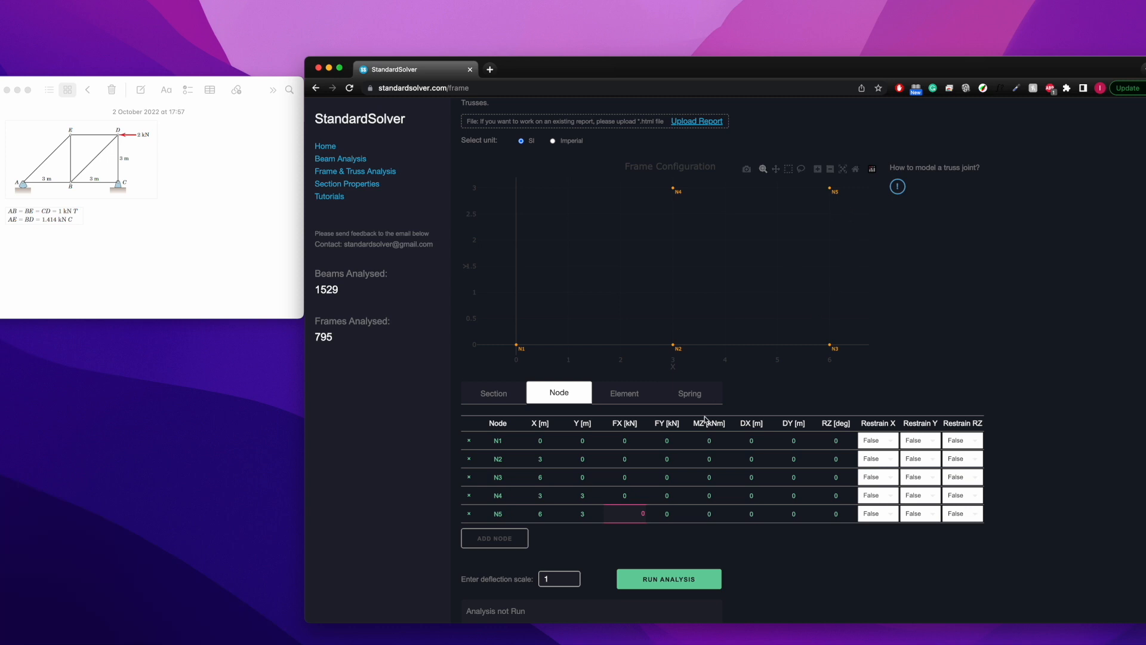
Step: Add the first element, running from start node N1 to end node N2
{"action": "left_click", "coordinate": [628, 399]}
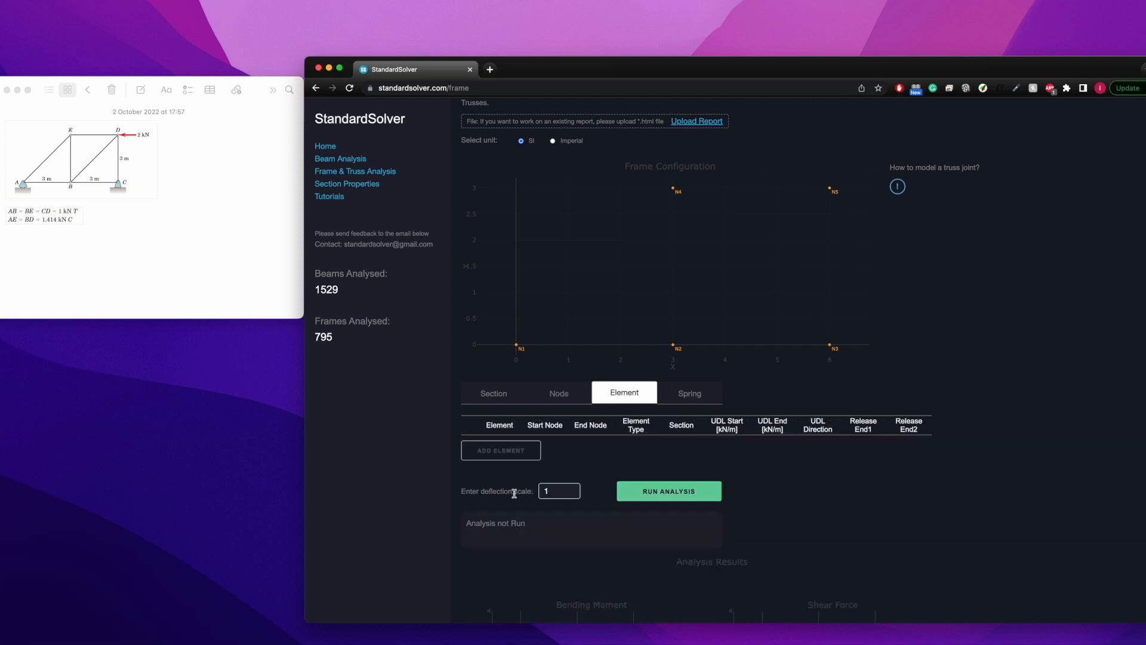
{"action": "left_click", "coordinate": [516, 459]}
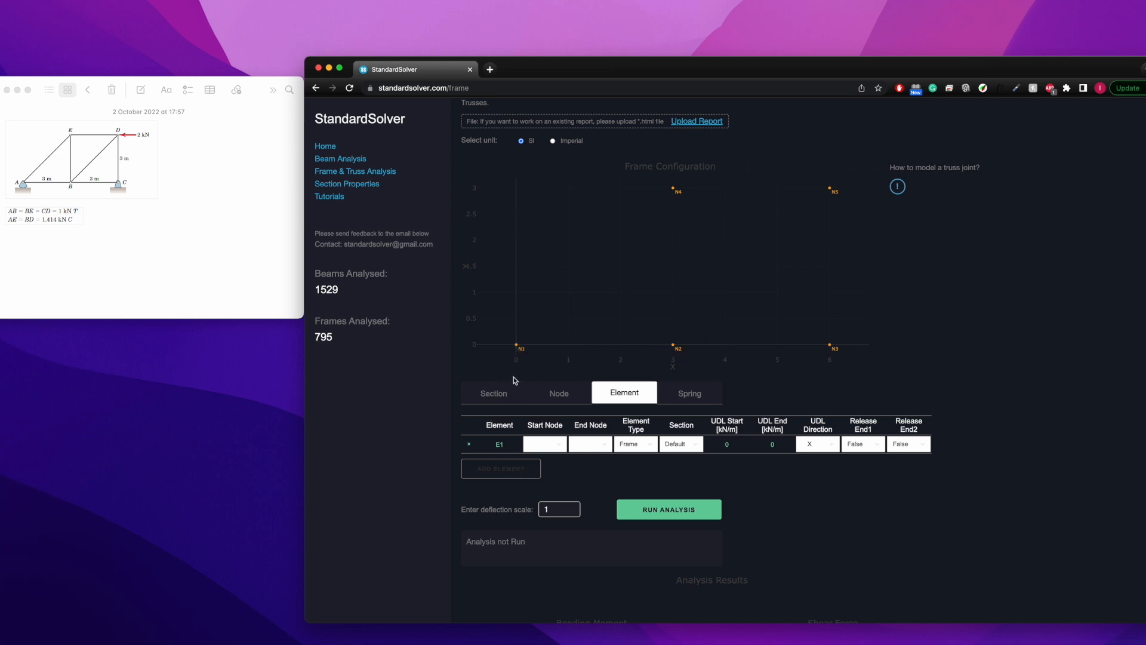
{"action": "left_click", "coordinate": [561, 447]}
{"action": "left_click", "coordinate": [553, 466]}
{"action": "left_click", "coordinate": [564, 449]}
{"action": "left_click", "coordinate": [561, 463]}
{"action": "left_click", "coordinate": [608, 448]}
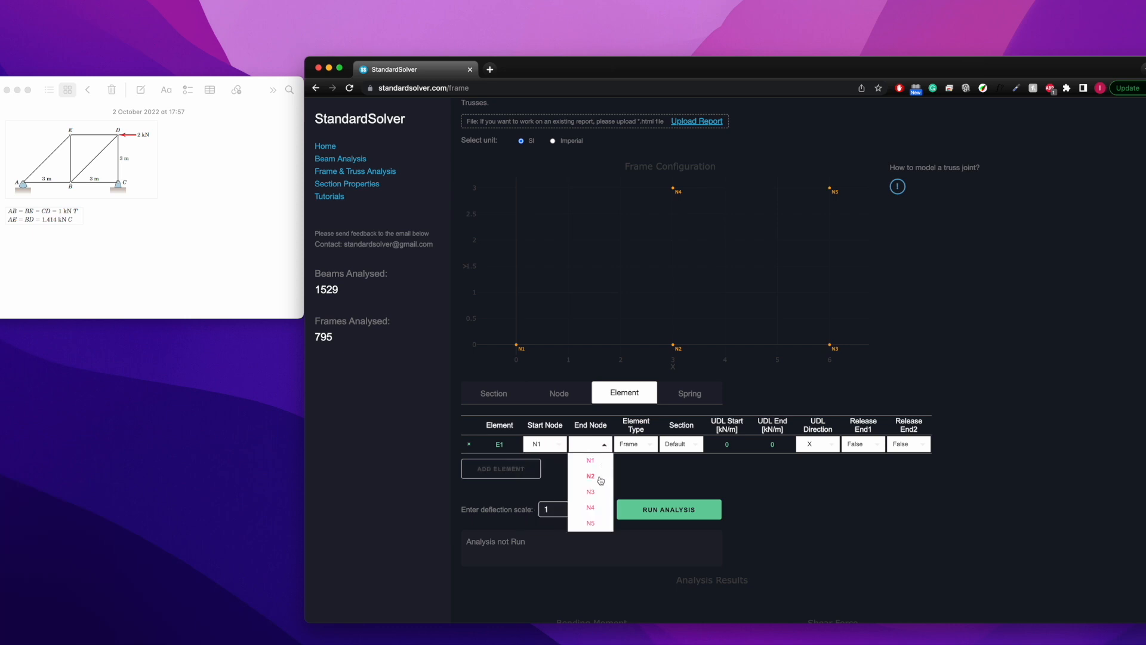
{"action": "left_click", "coordinate": [601, 476]}
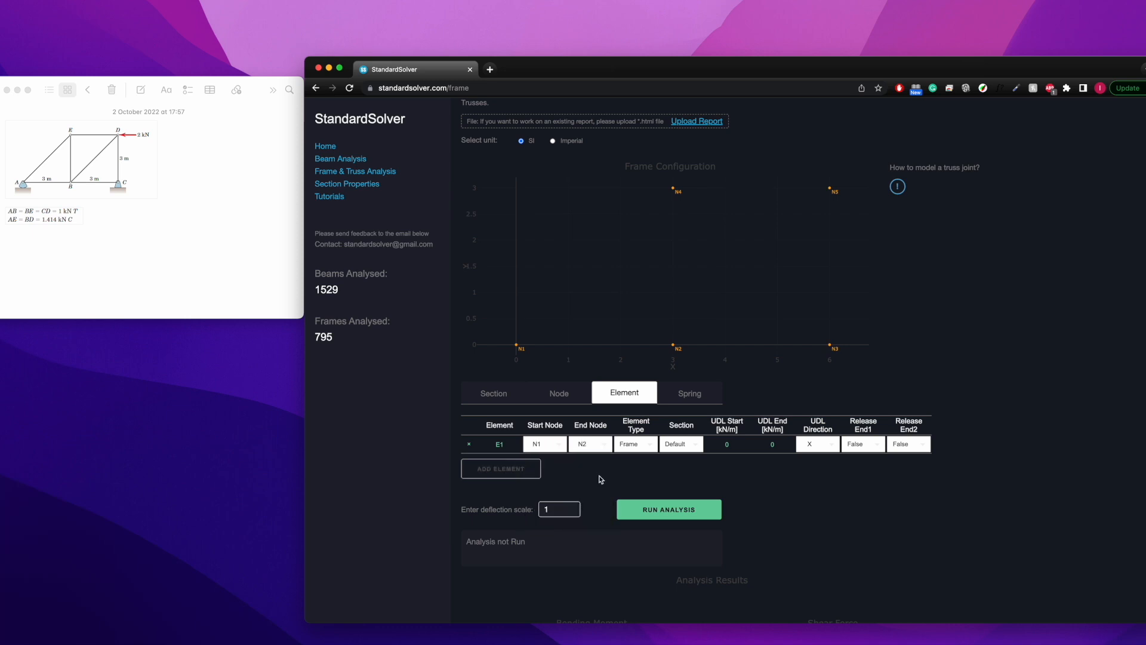
Step: Add a second lower chord element from start node N2 to end node N3
{"action": "left_click", "coordinate": [525, 471]}
{"action": "left_click", "coordinate": [552, 465]}
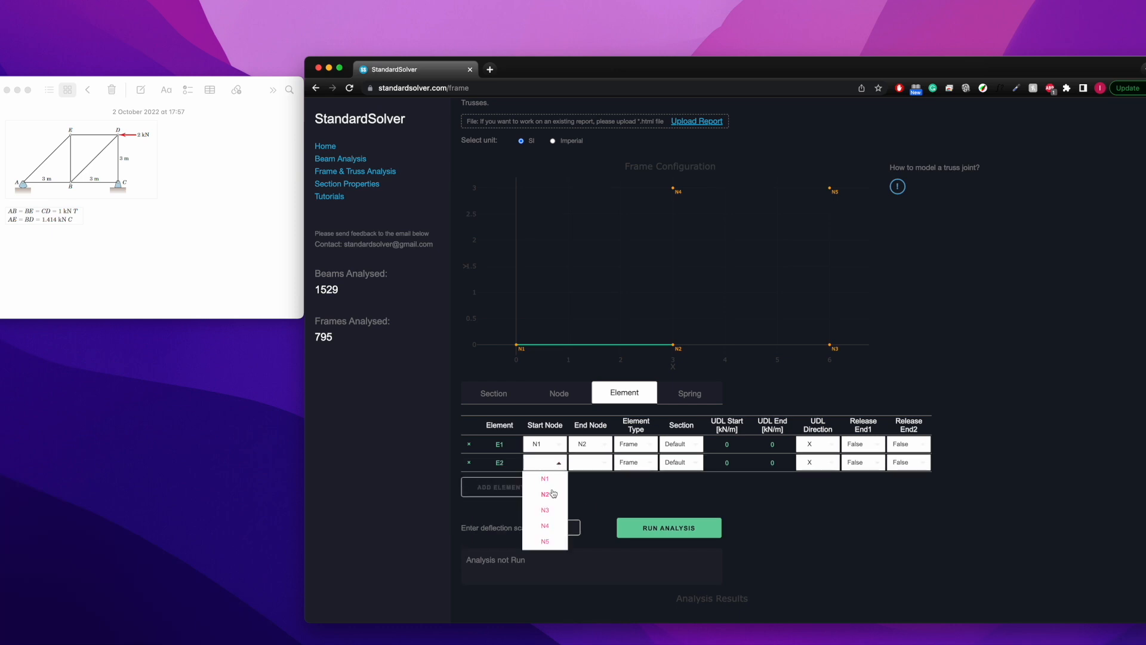
{"action": "left_click", "coordinate": [552, 492]}
{"action": "left_click", "coordinate": [601, 471]}
{"action": "left_click", "coordinate": [601, 512]}
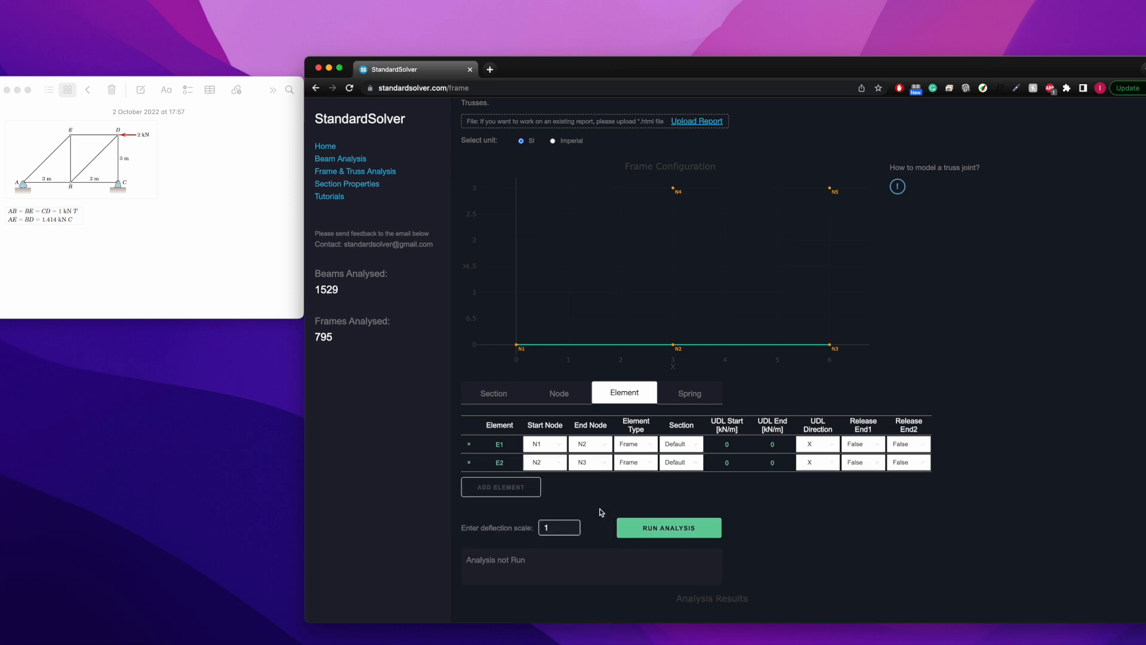
Step: Add a diagonal element from start node N1 to end node N4
{"action": "scroll", "coordinate": [604, 510], "scroll_direction": "down", "scroll_amount": 1}
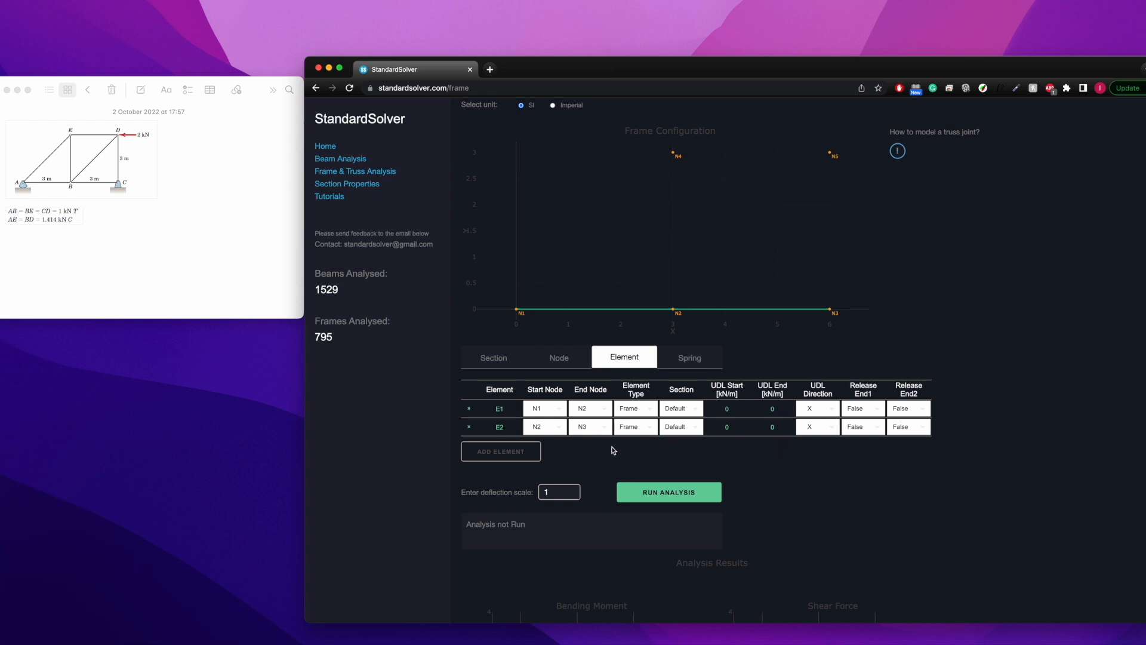
{"action": "left_click", "coordinate": [504, 455]}
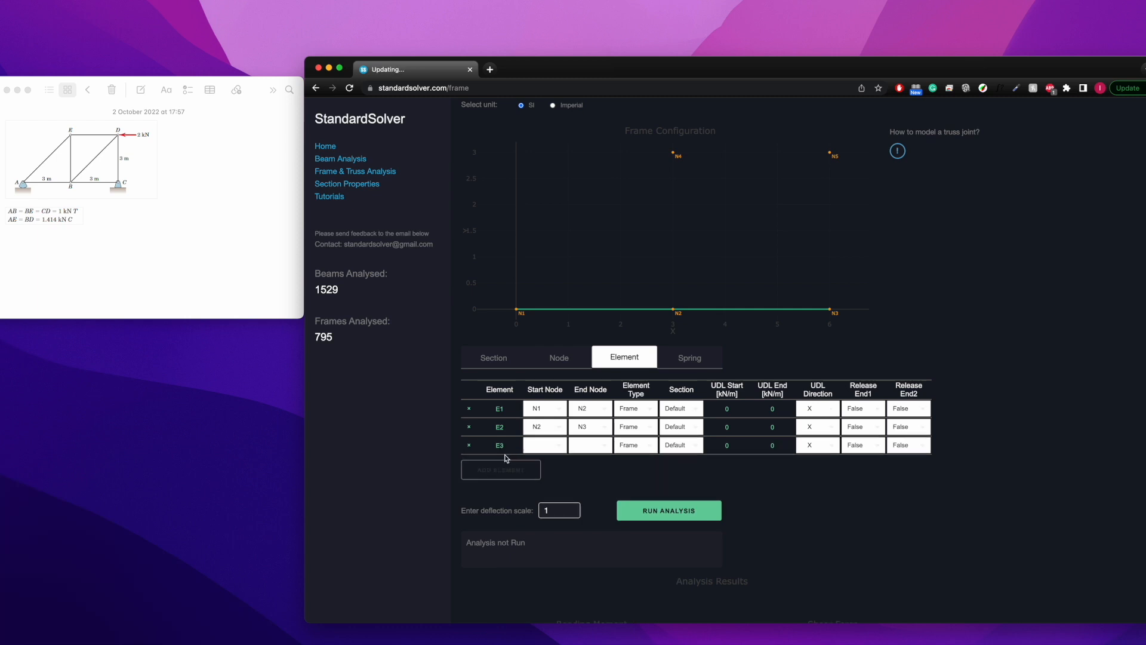
{"action": "left_click", "coordinate": [558, 447]}
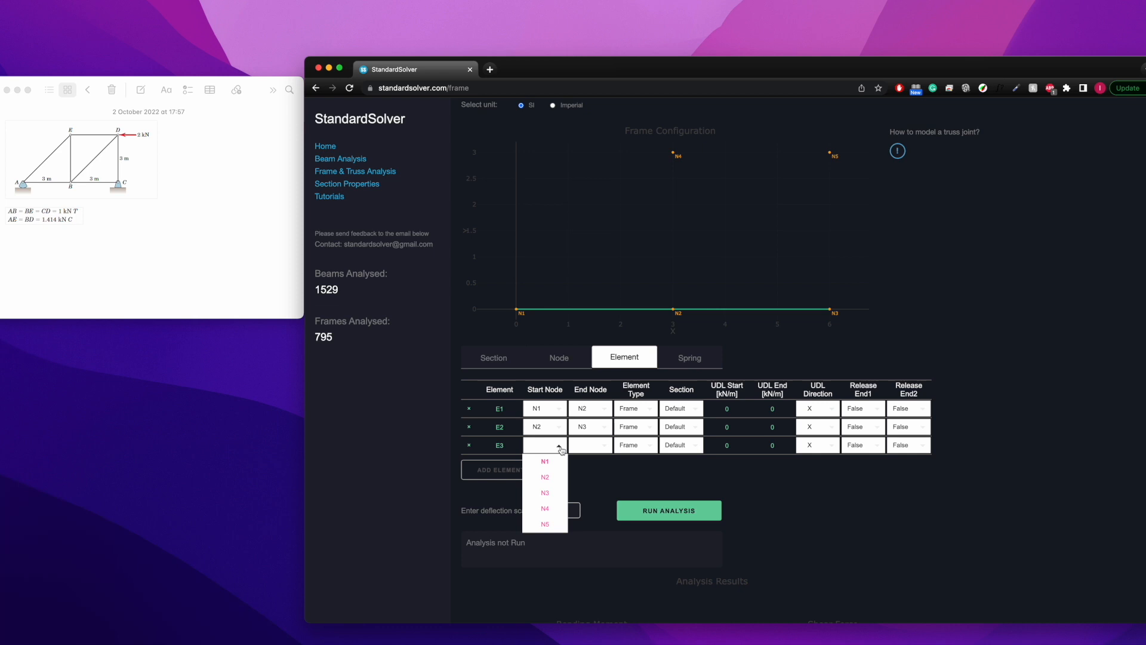
{"action": "left_click", "coordinate": [554, 462]}
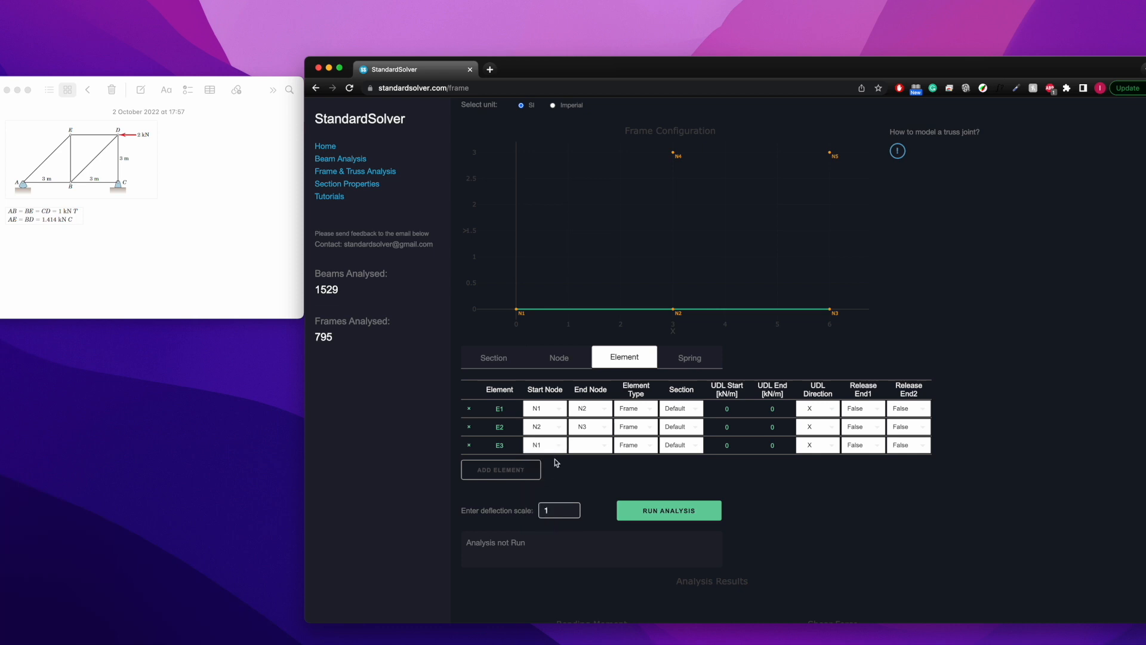
{"action": "left_click", "coordinate": [595, 447]}
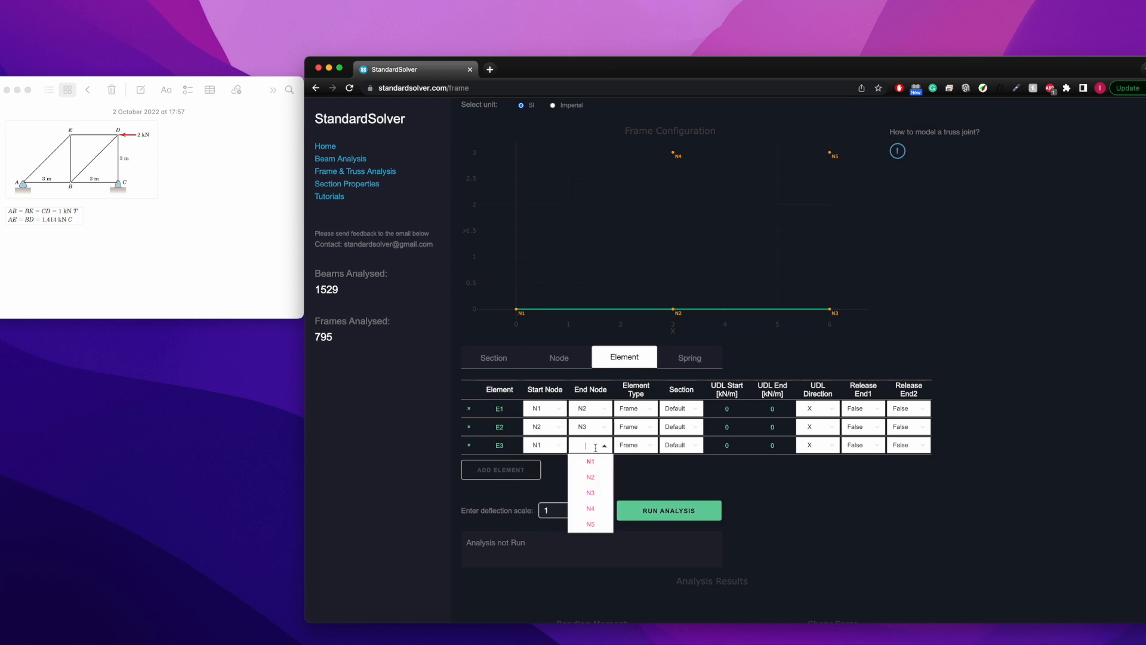
{"action": "left_click", "coordinate": [591, 508]}
Step: Add the upper chord element from start node N4 to end node N5
{"action": "left_click", "coordinate": [526, 473]}
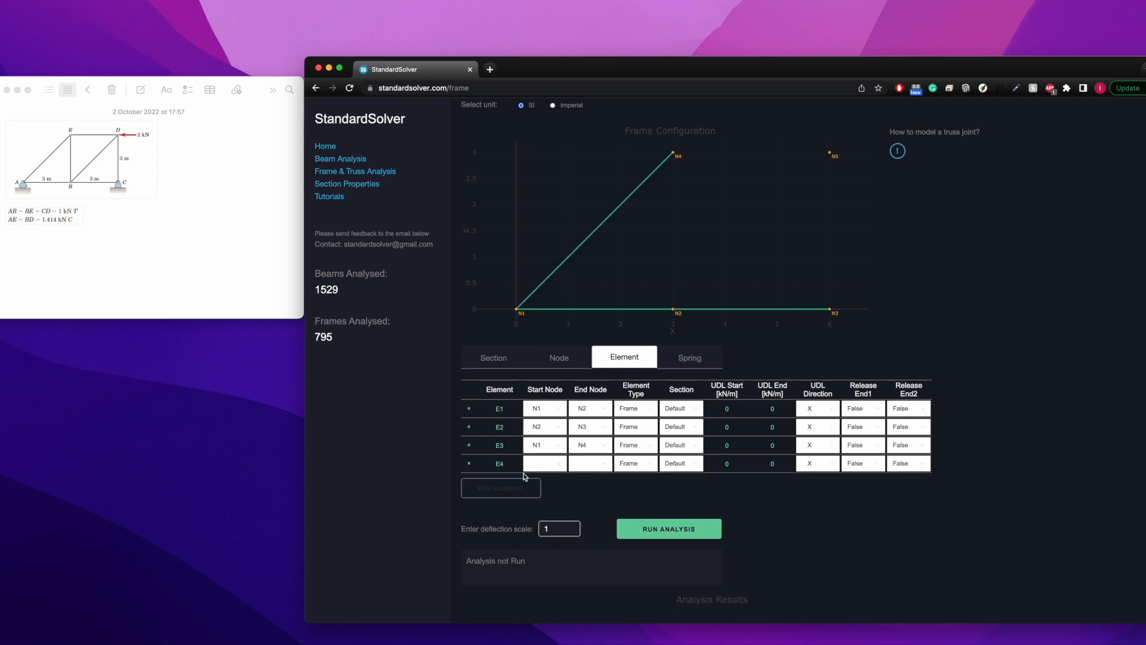
{"action": "left_click", "coordinate": [560, 465]}
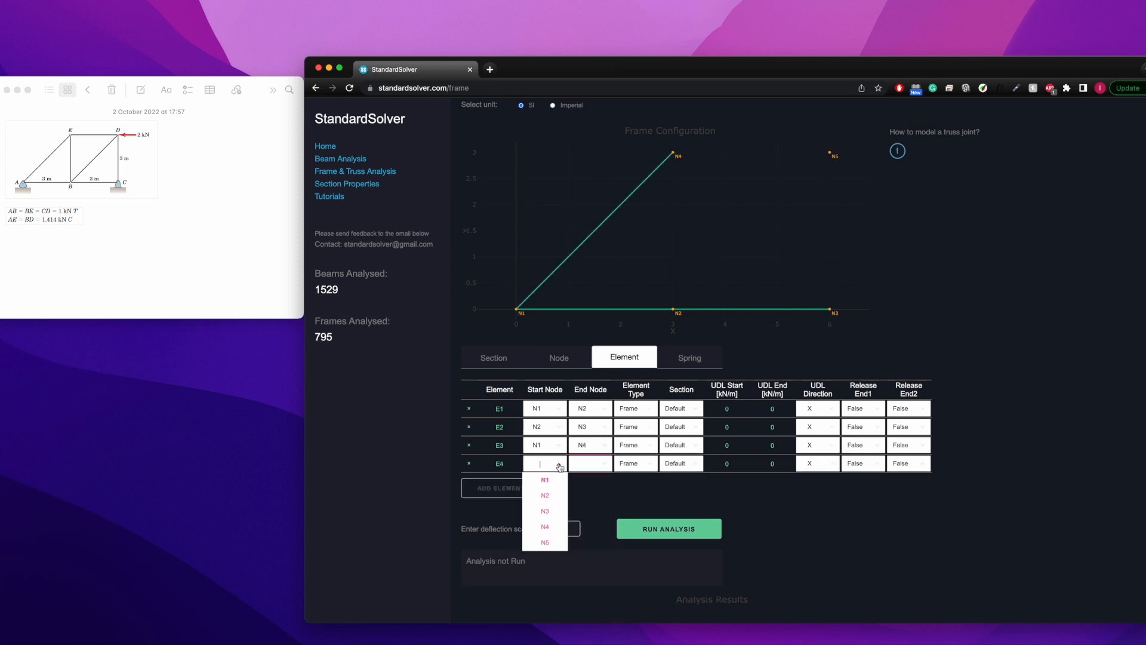
{"action": "left_click", "coordinate": [545, 528]}
{"action": "left_click", "coordinate": [604, 466]}
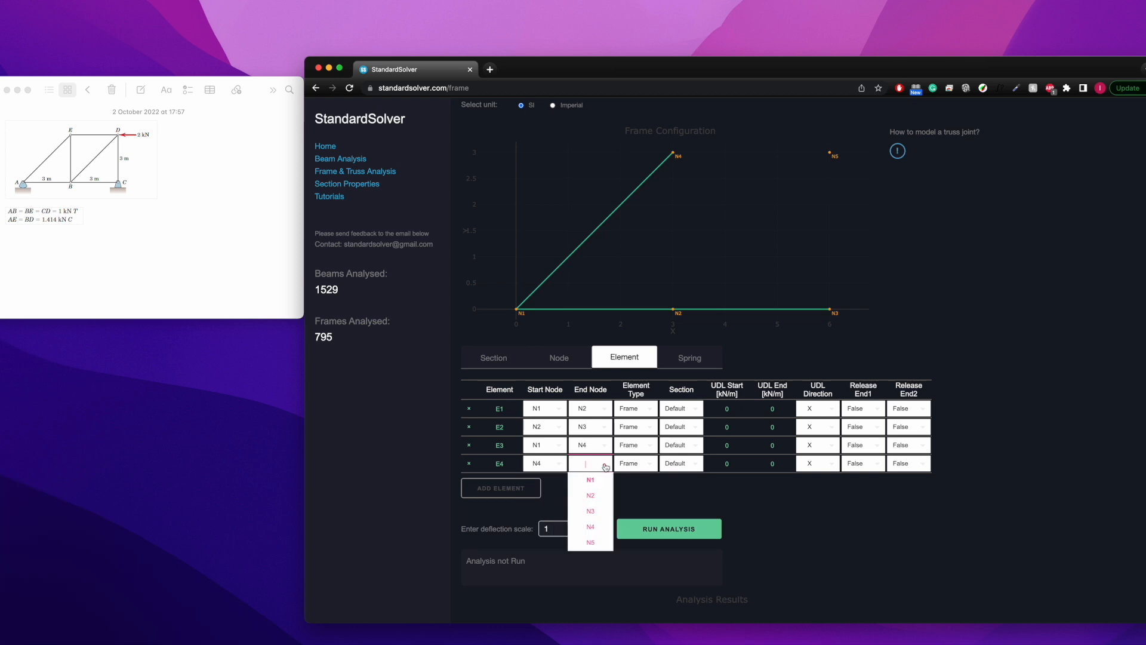
{"action": "left_click", "coordinate": [594, 543]}
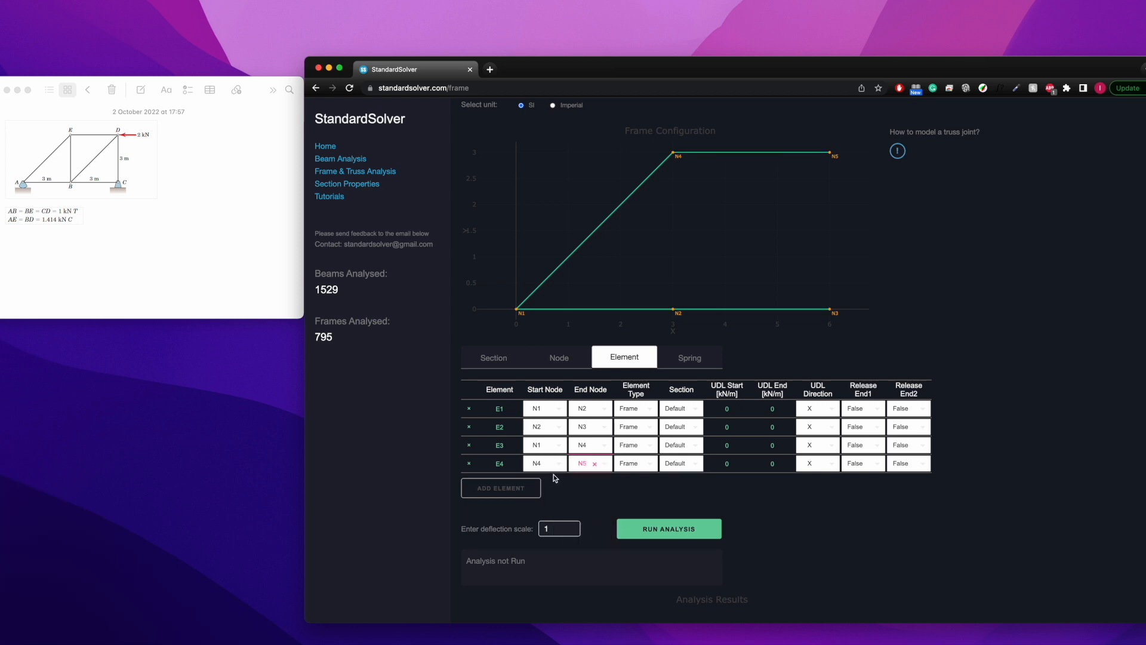
Step: Add the middle vertical element from start node N2 to end node N4
{"action": "left_click", "coordinate": [520, 488]}
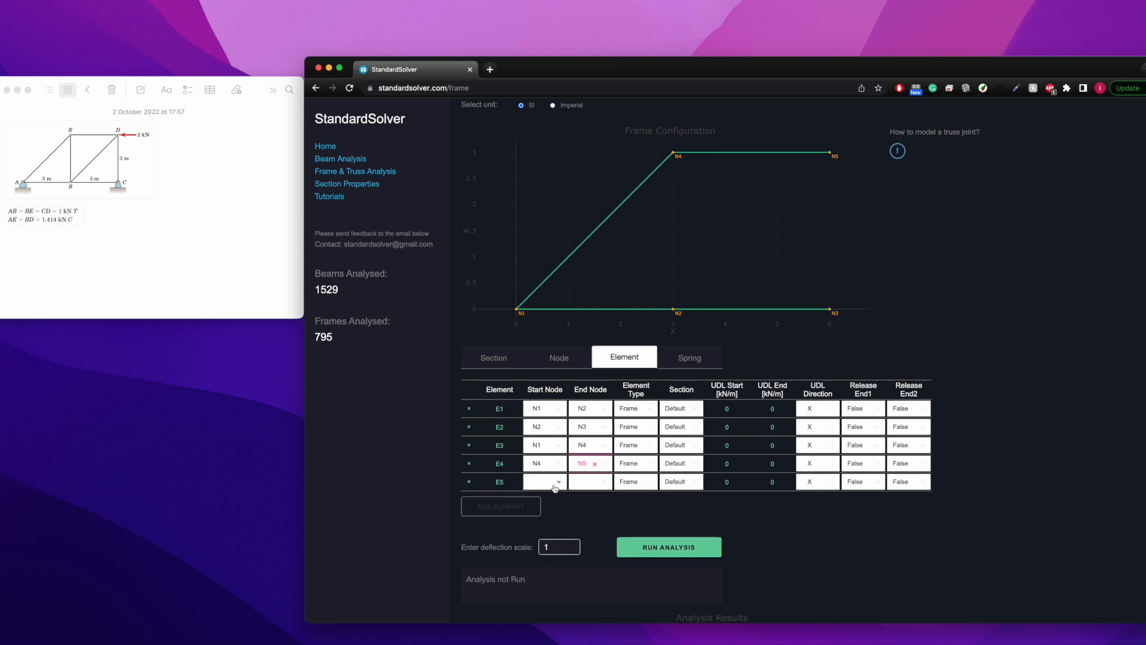
{"action": "left_click", "coordinate": [559, 483]}
{"action": "left_click", "coordinate": [550, 516]}
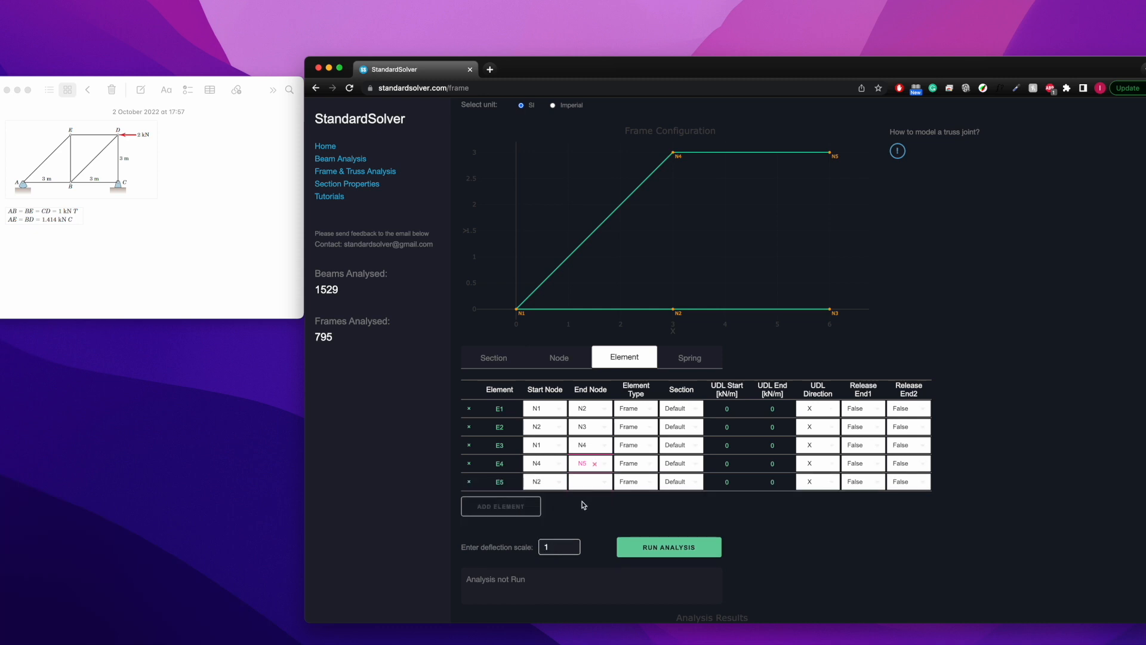
{"action": "left_click", "coordinate": [604, 486]}
{"action": "left_click", "coordinate": [595, 545]}
Step: Add the outer vertical element from start node N3 to end node N5
{"action": "left_click", "coordinate": [517, 511]}
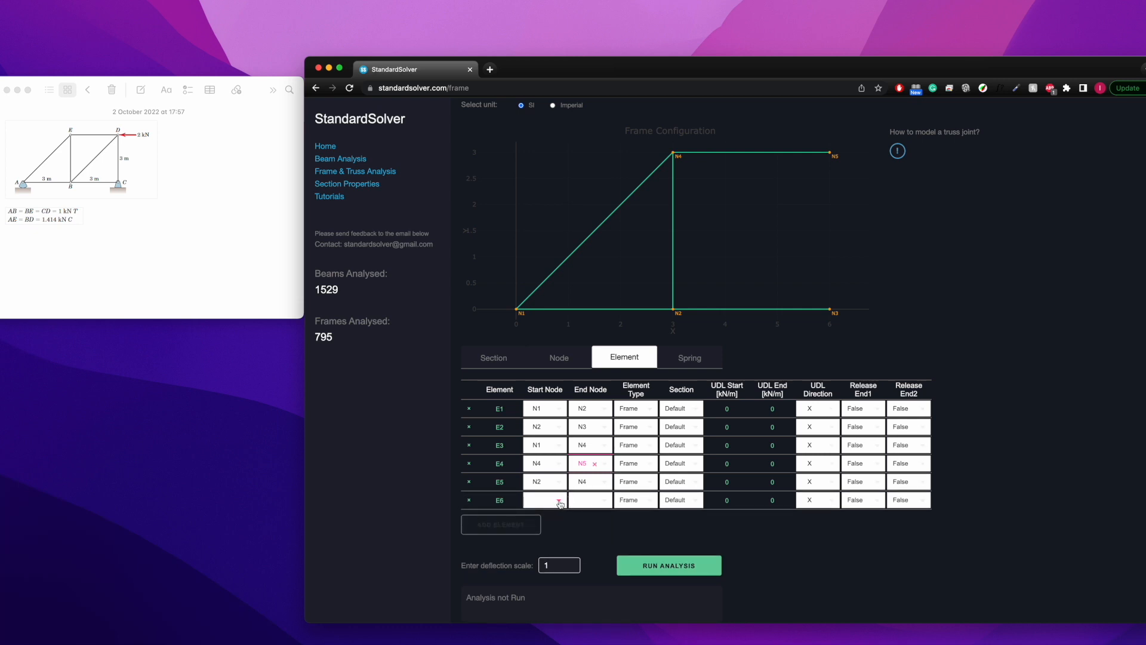
{"action": "left_click", "coordinate": [559, 504]}
{"action": "left_click", "coordinate": [548, 552]}
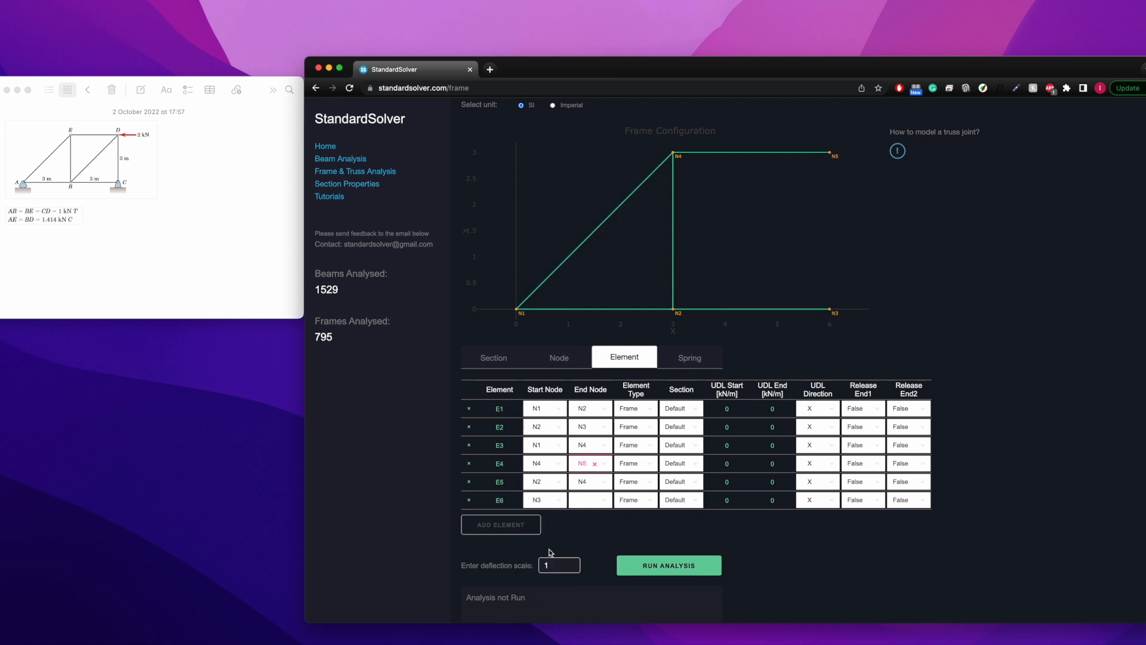
{"action": "left_click", "coordinate": [602, 507]}
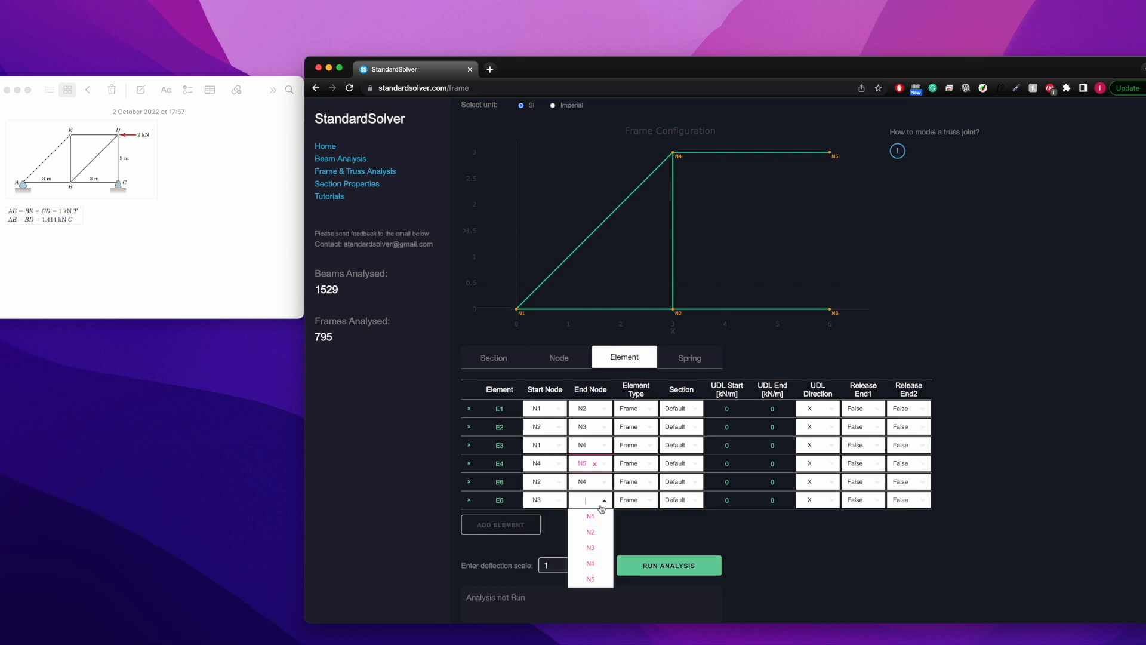
{"action": "left_click", "coordinate": [590, 579]}
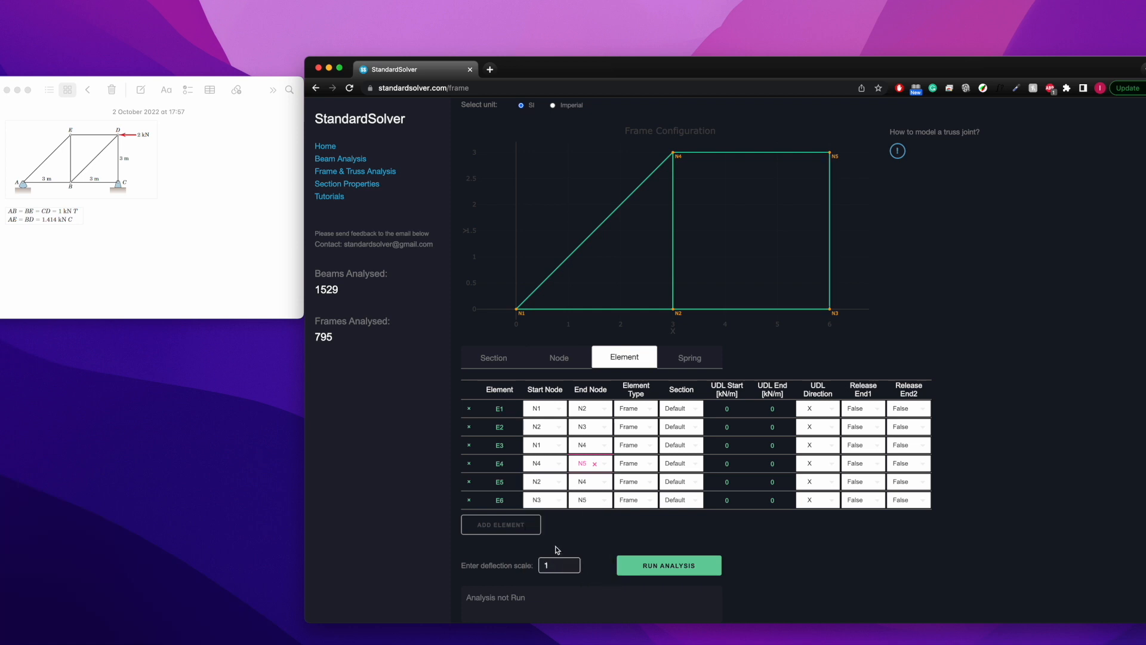
Step: Add a second diagonal element from start node N2 to end node N5
{"action": "left_click", "coordinate": [511, 525]}
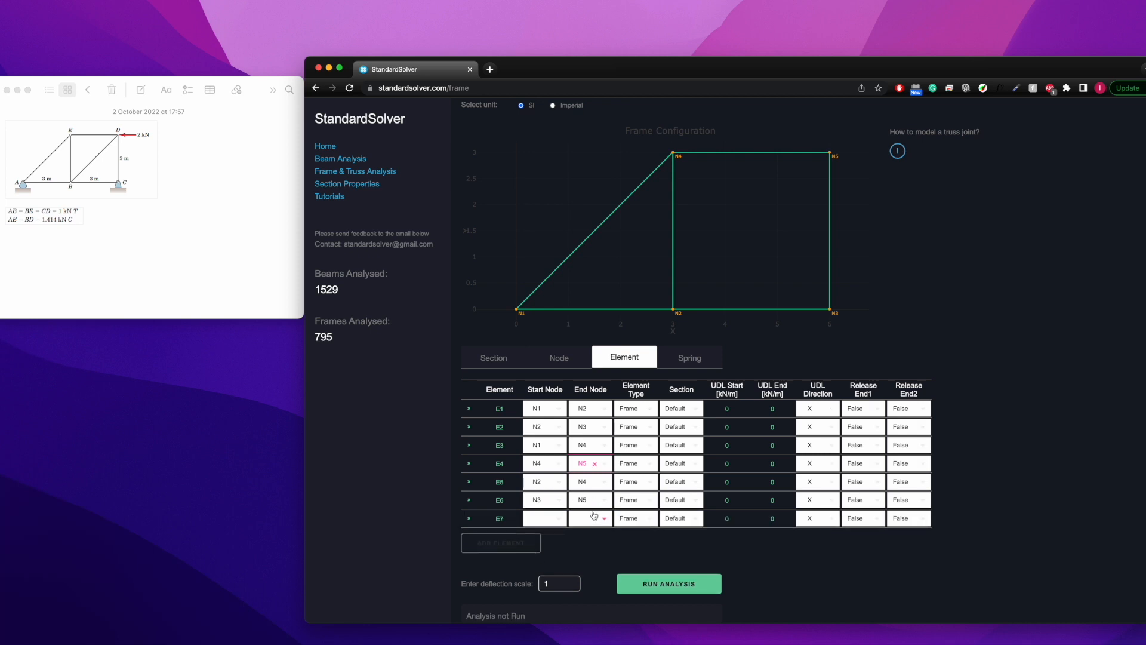
{"action": "left_click", "coordinate": [559, 521]}
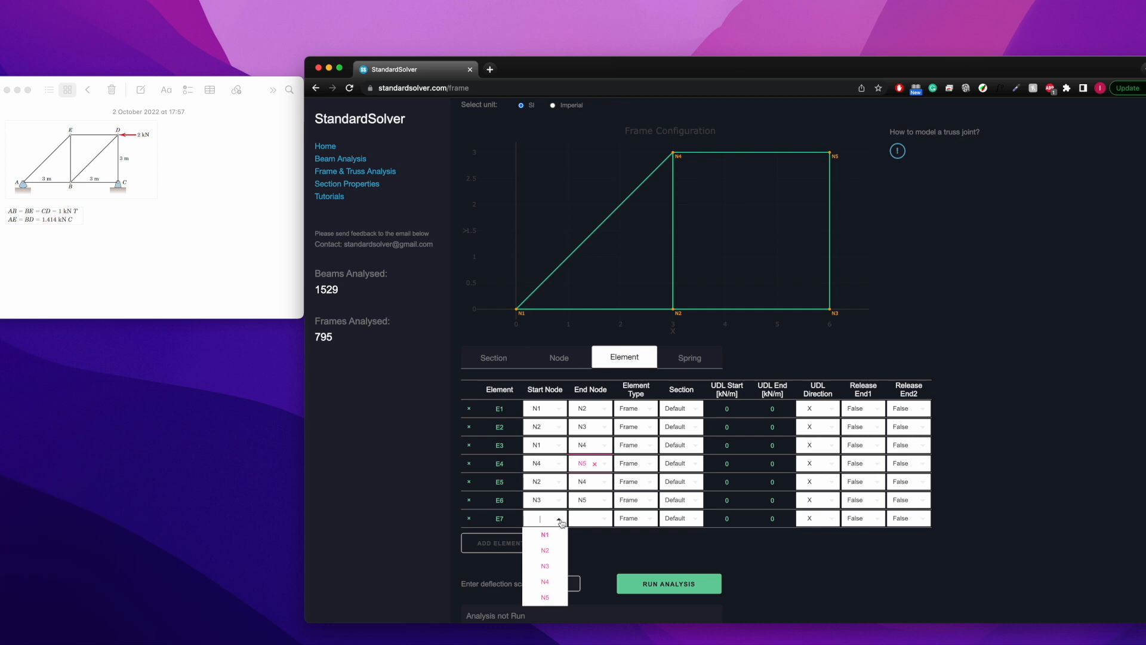
{"action": "left_click", "coordinate": [552, 559]}
{"action": "left_click", "coordinate": [602, 519]}
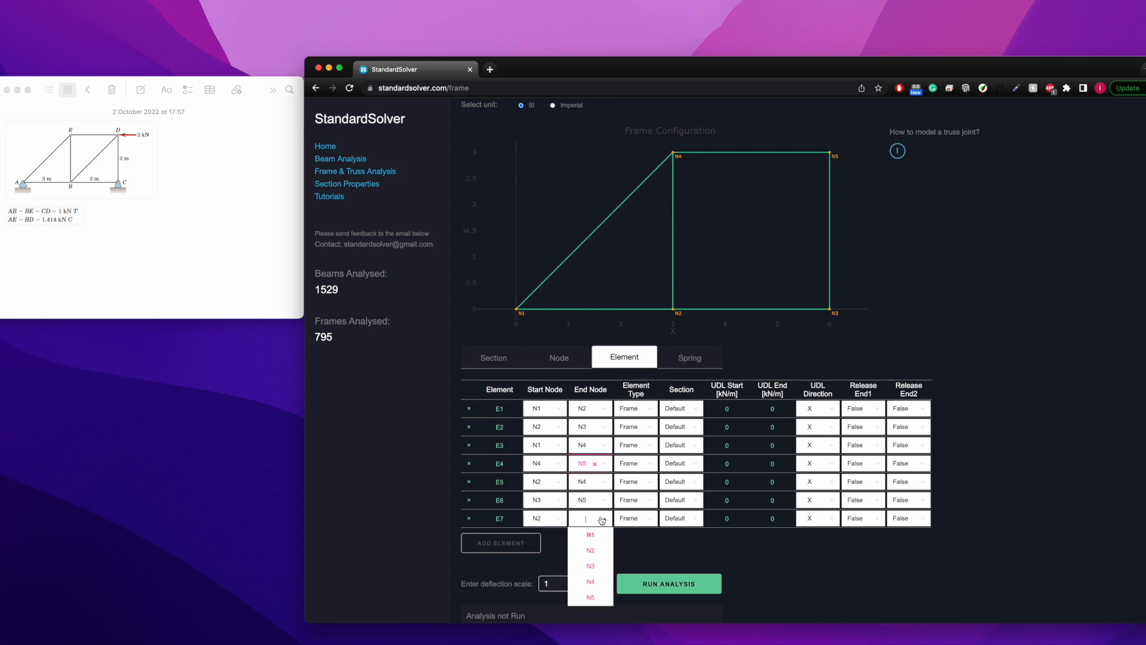
{"action": "left_click", "coordinate": [591, 598]}
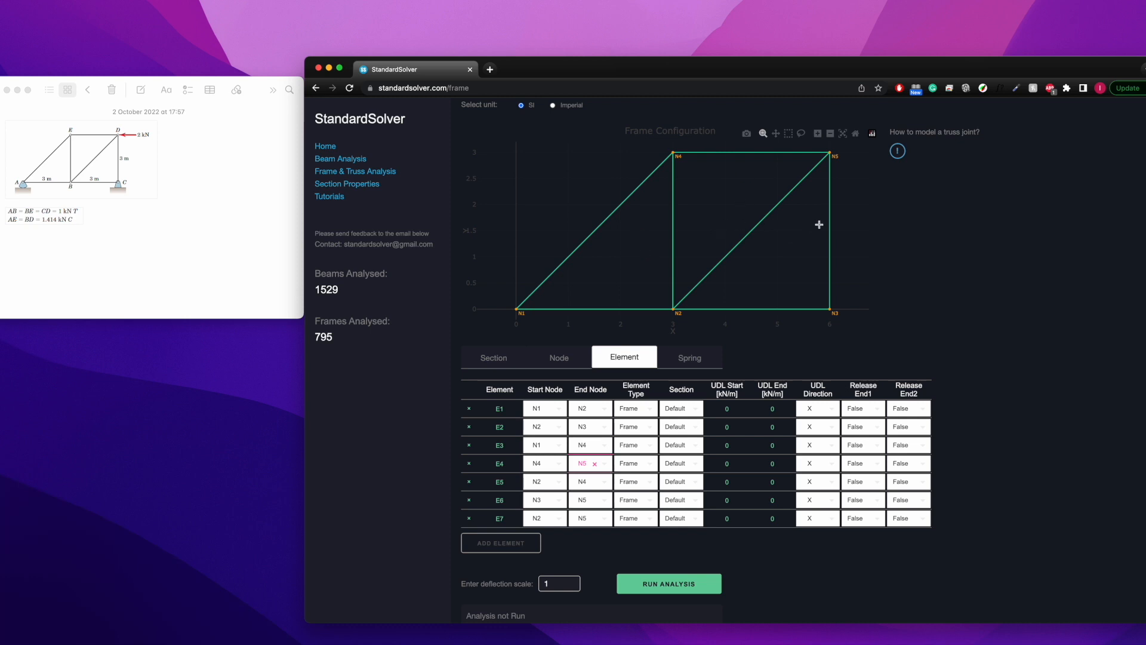
Step: Open the guide on how to model a truss joint and review its two methods
{"action": "mouse_move", "coordinate": [670, 160]}
{"action": "left_click", "coordinate": [899, 152]}
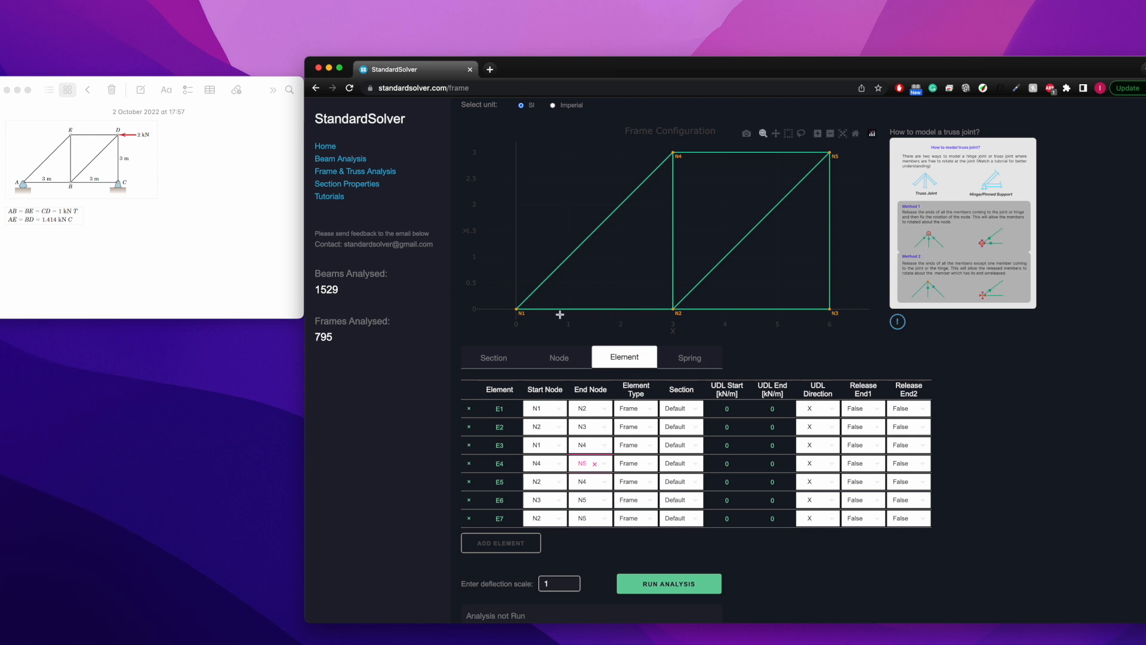
{"action": "mouse_move", "coordinate": [675, 306]}
Step: Set Release End1 to True for all seven elements, E1 to E7
{"action": "left_click", "coordinate": [878, 411]}
{"action": "left_click", "coordinate": [876, 442]}
{"action": "left_click", "coordinate": [877, 428]}
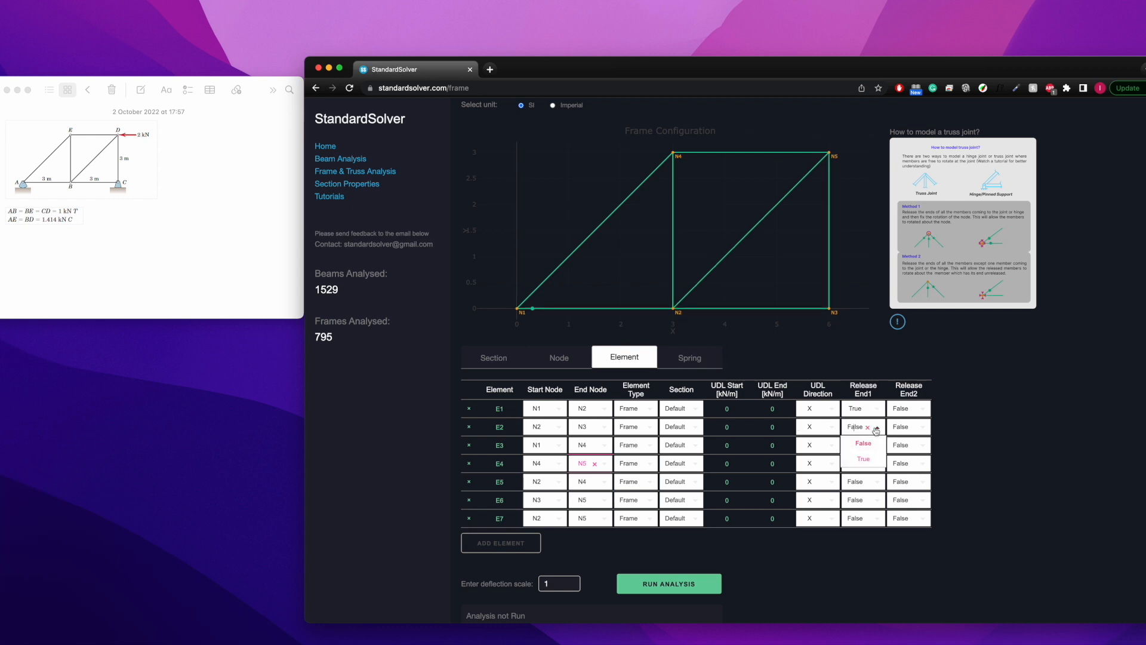
{"action": "left_click", "coordinate": [873, 461]}
{"action": "left_click", "coordinate": [878, 447]}
{"action": "left_click", "coordinate": [877, 477]}
{"action": "left_click", "coordinate": [878, 465]}
{"action": "left_click", "coordinate": [877, 495]}
{"action": "left_click", "coordinate": [877, 482]}
{"action": "left_click", "coordinate": [869, 515]}
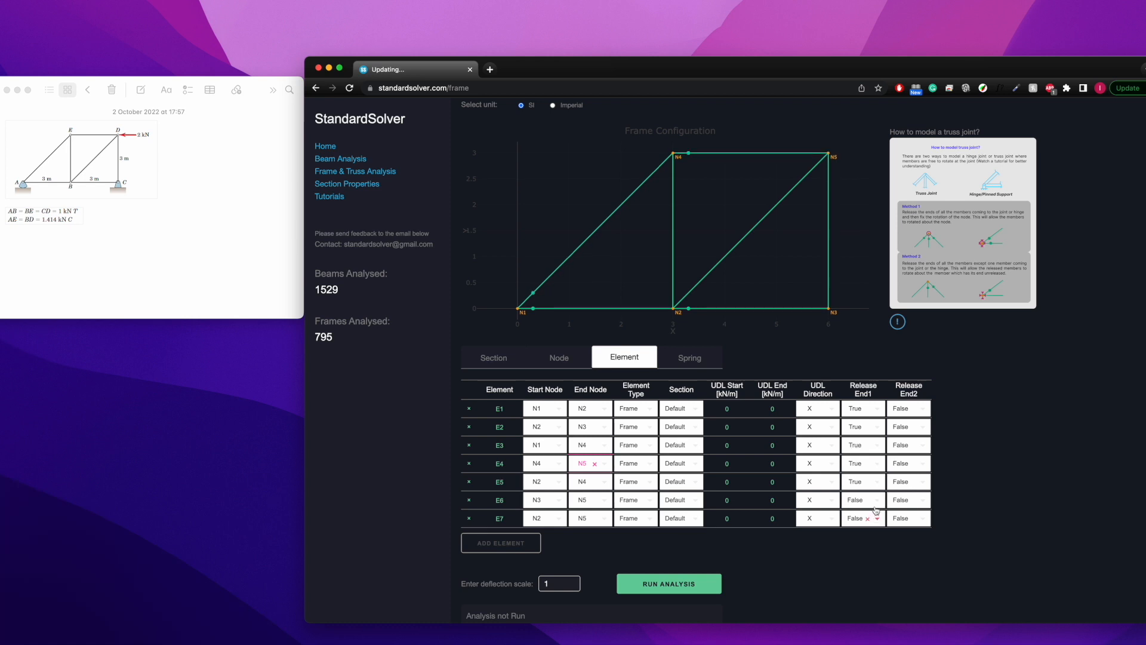
{"action": "left_click", "coordinate": [878, 502]}
{"action": "left_click", "coordinate": [873, 532]}
{"action": "left_click", "coordinate": [877, 521]}
{"action": "left_click", "coordinate": [876, 550]}
Step: Set Release End2 to True for all seven elements, E1 to E7
{"action": "left_click", "coordinate": [925, 408]}
{"action": "left_click", "coordinate": [922, 425]}
{"action": "left_click", "coordinate": [924, 426]}
{"action": "left_click", "coordinate": [924, 460]}
{"action": "left_click", "coordinate": [923, 445]}
{"action": "left_click", "coordinate": [909, 476]}
{"action": "left_click", "coordinate": [923, 464]}
{"action": "left_click", "coordinate": [909, 479]}
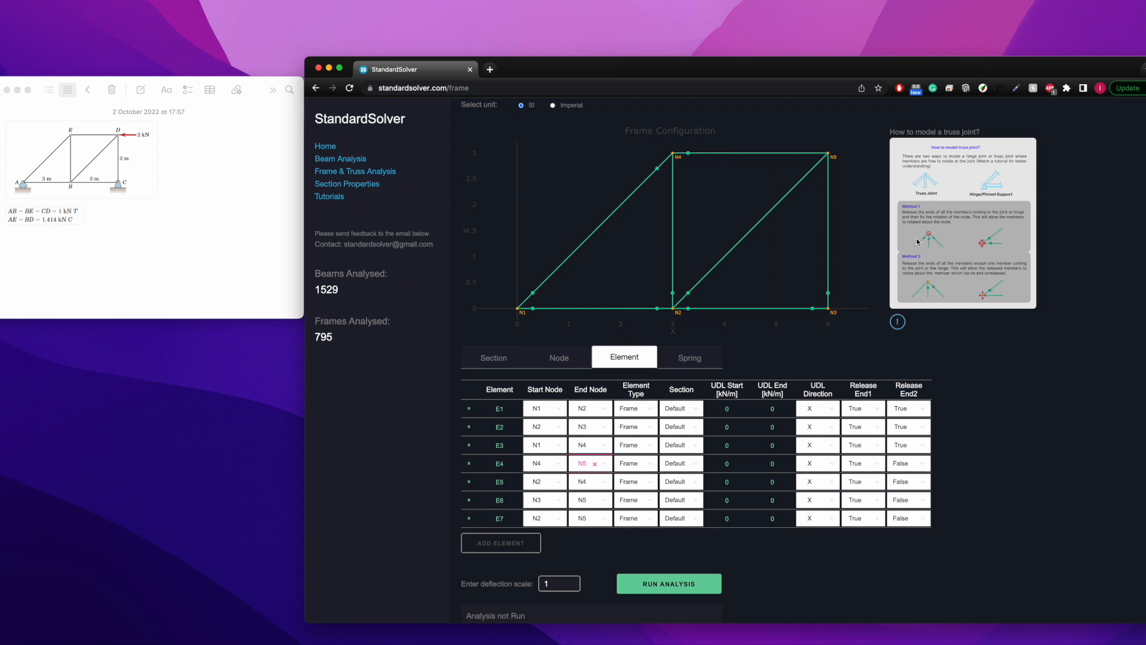
{"action": "left_click", "coordinate": [923, 465]}
{"action": "left_click", "coordinate": [923, 500]}
{"action": "left_click", "coordinate": [925, 482]}
{"action": "left_click", "coordinate": [925, 518]}
{"action": "left_click", "coordinate": [924, 502]}
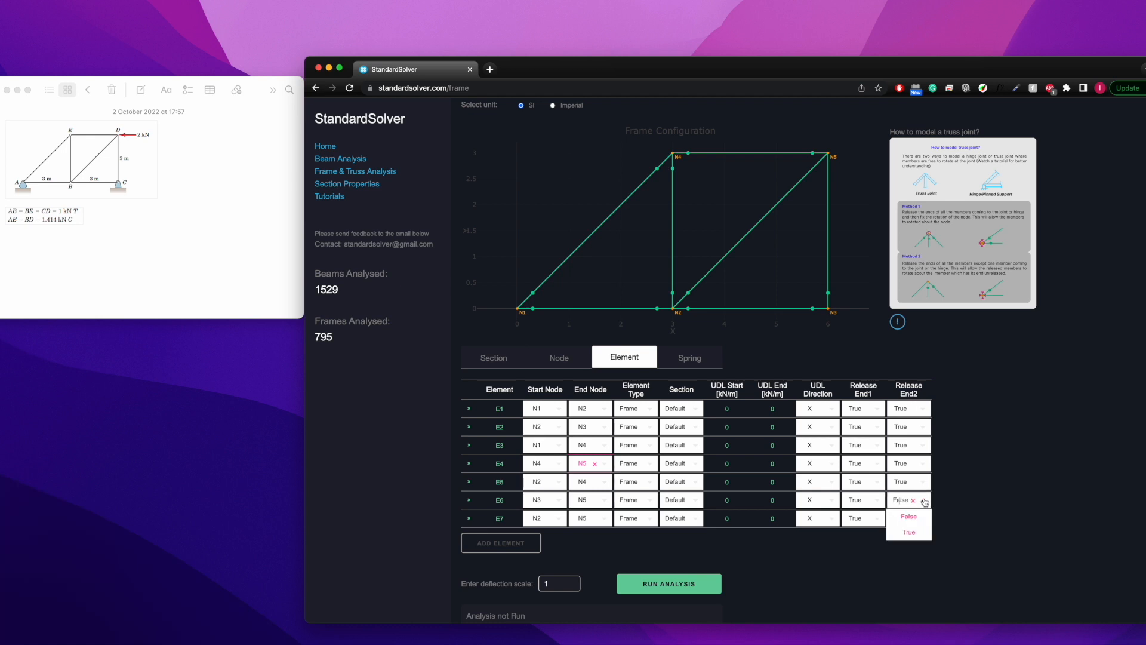
{"action": "left_click", "coordinate": [923, 533]}
{"action": "left_click", "coordinate": [923, 518]}
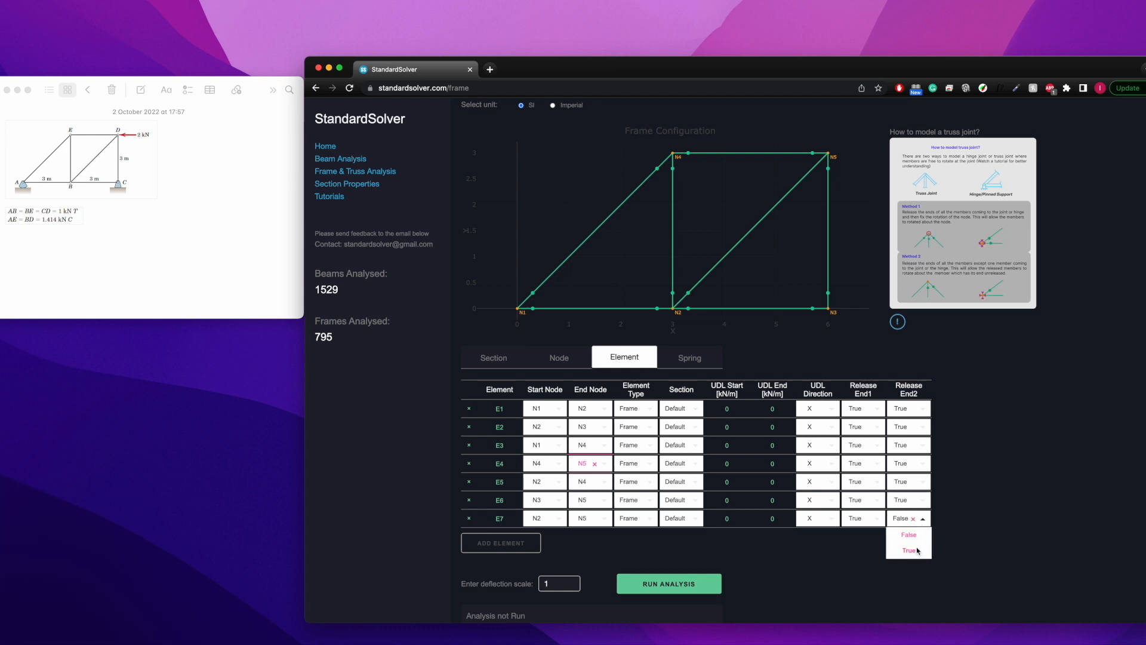
{"action": "left_click", "coordinate": [918, 550]}
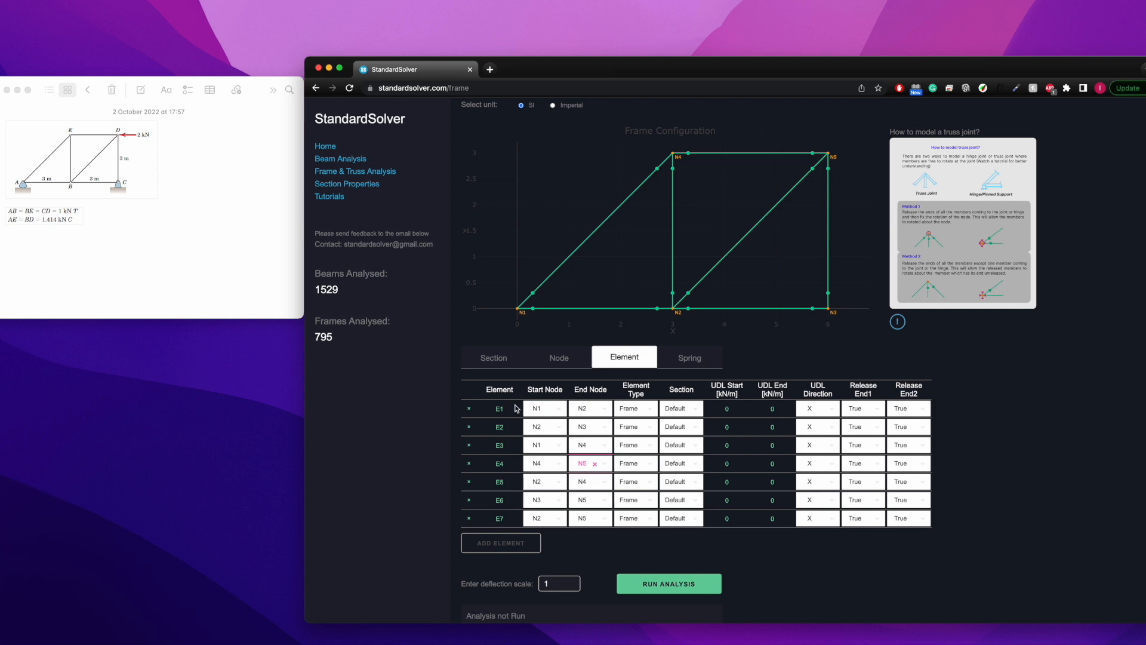
Step: Restrain the rotation RZ of all five nodes, N1 to N5, by setting it to True
{"action": "left_click", "coordinate": [558, 358]}
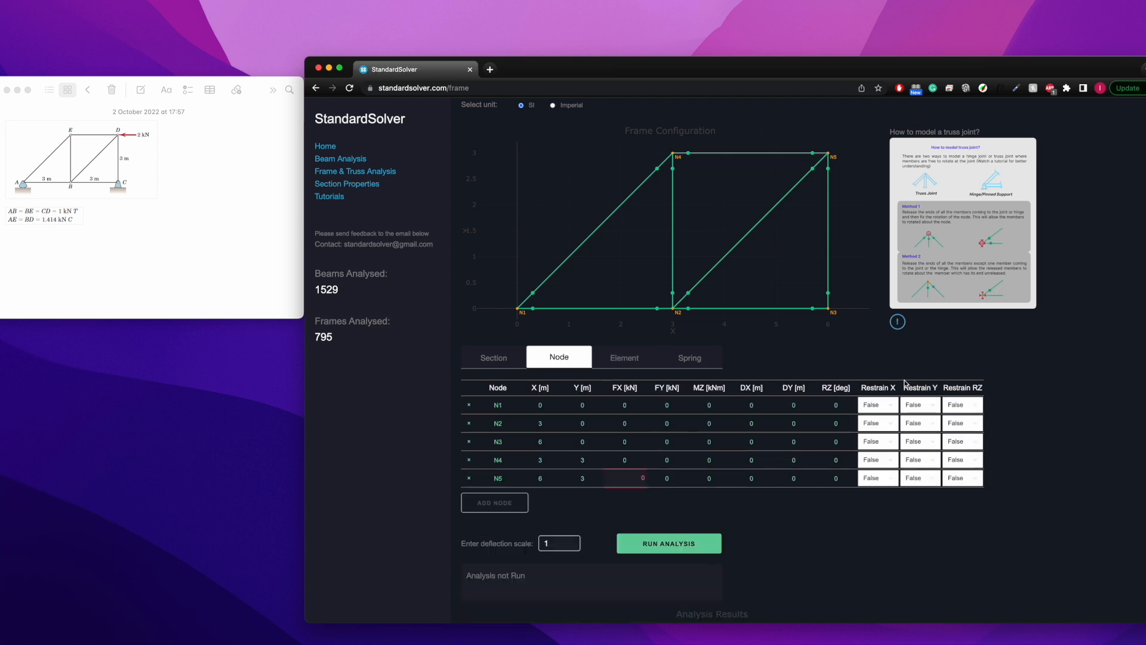
{"action": "left_click", "coordinate": [976, 408]}
{"action": "left_click", "coordinate": [964, 436]}
{"action": "left_click", "coordinate": [978, 424]}
{"action": "left_click", "coordinate": [963, 455]}
{"action": "left_click", "coordinate": [980, 442]}
{"action": "left_click", "coordinate": [963, 473]}
{"action": "left_click", "coordinate": [977, 461]}
{"action": "left_click", "coordinate": [964, 491]}
{"action": "left_click", "coordinate": [976, 479]}
{"action": "left_click", "coordinate": [968, 510]}
Step: Apply a horizontal force FX of -2 kN at node N5
{"action": "left_click", "coordinate": [669, 481]}
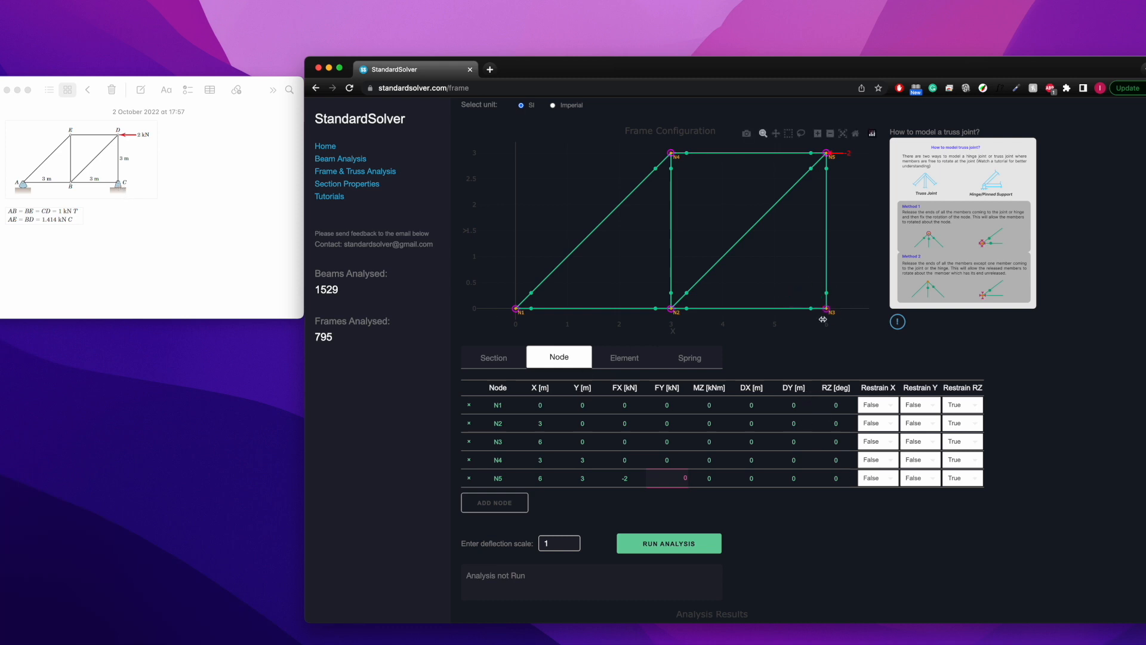
{"action": "left_click", "coordinate": [892, 478]}
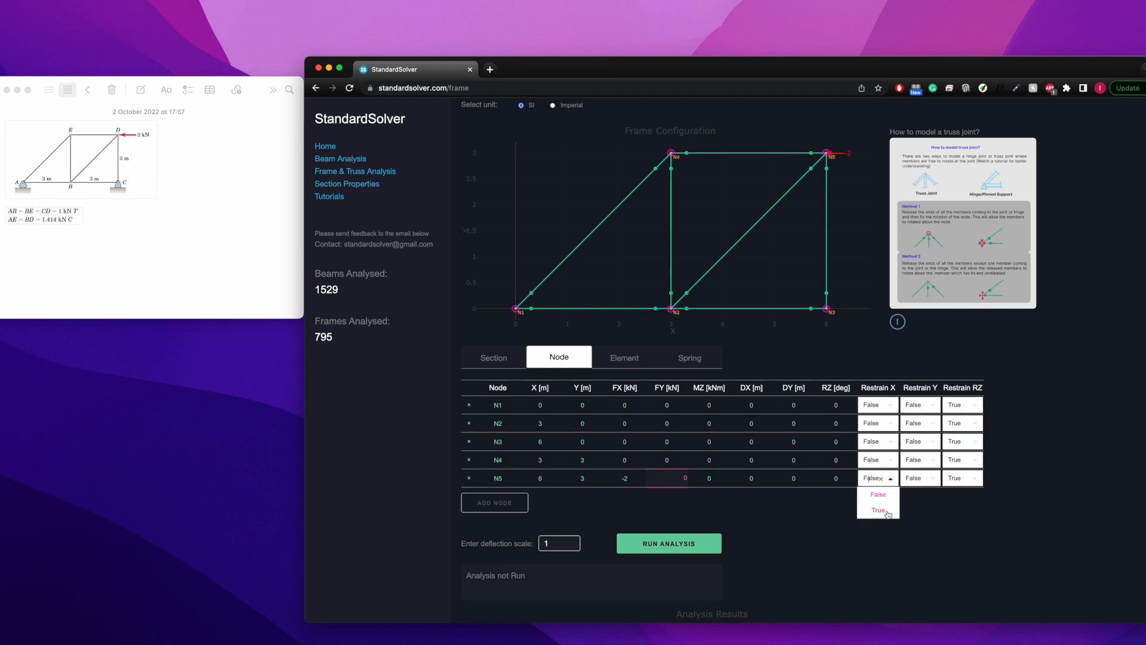
{"action": "left_click", "coordinate": [827, 502]}
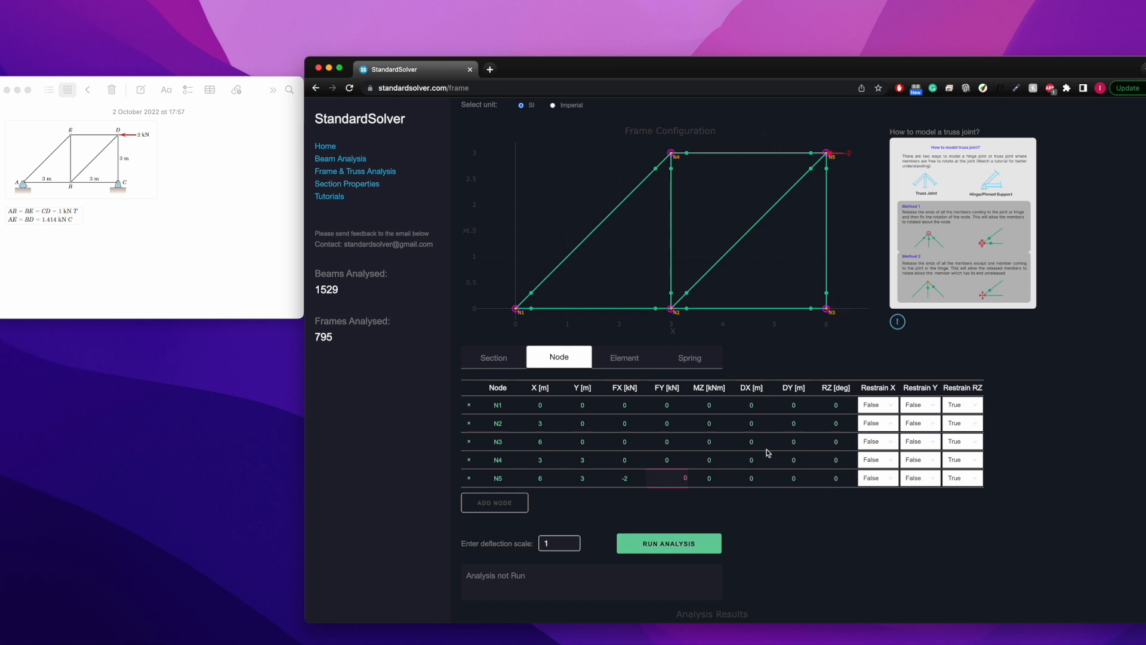
Step: Define the pinned support at node N3 by setting Restrain X and Restrain Y to True
{"action": "left_click", "coordinate": [893, 443]}
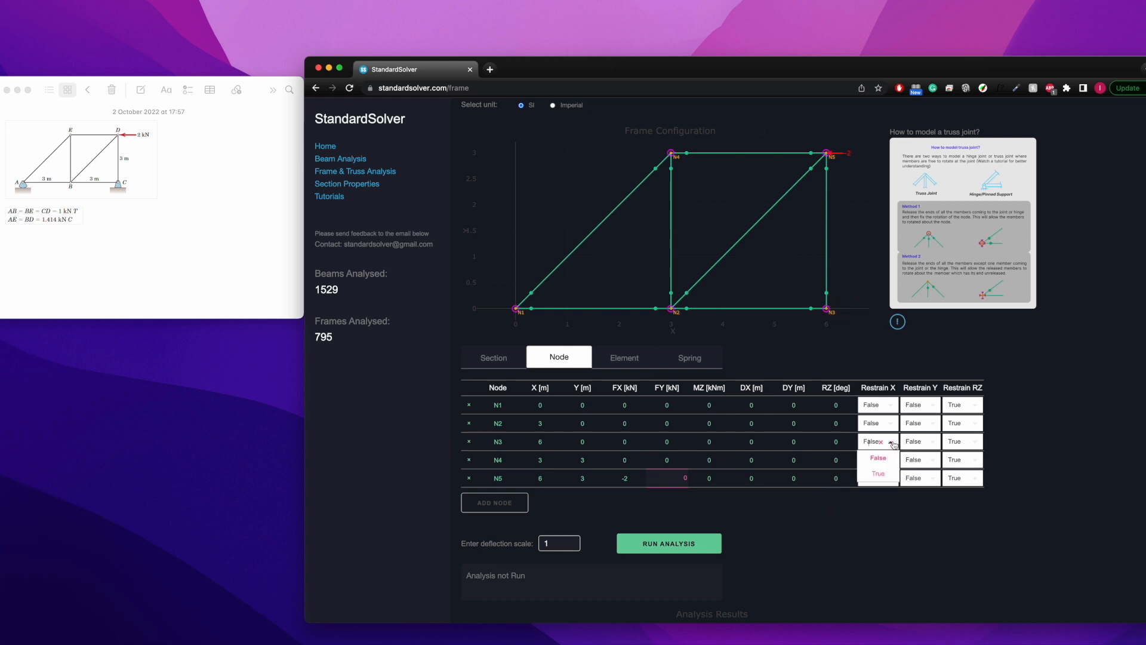
{"action": "left_click", "coordinate": [886, 478]}
{"action": "left_click", "coordinate": [933, 442]}
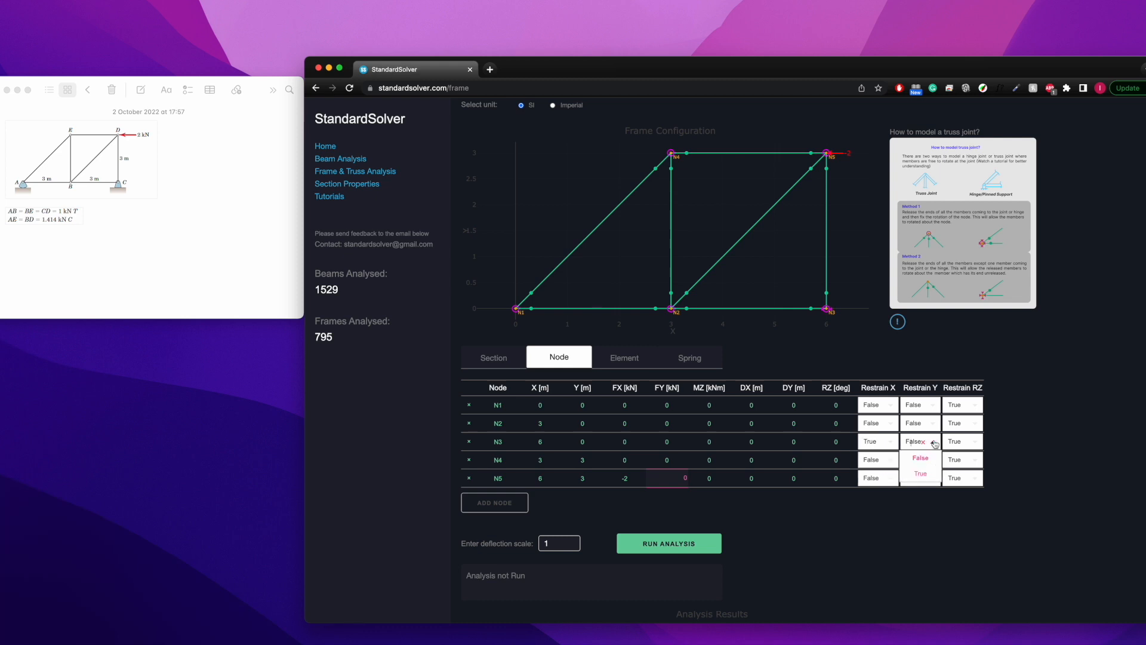
{"action": "left_click", "coordinate": [930, 471]}
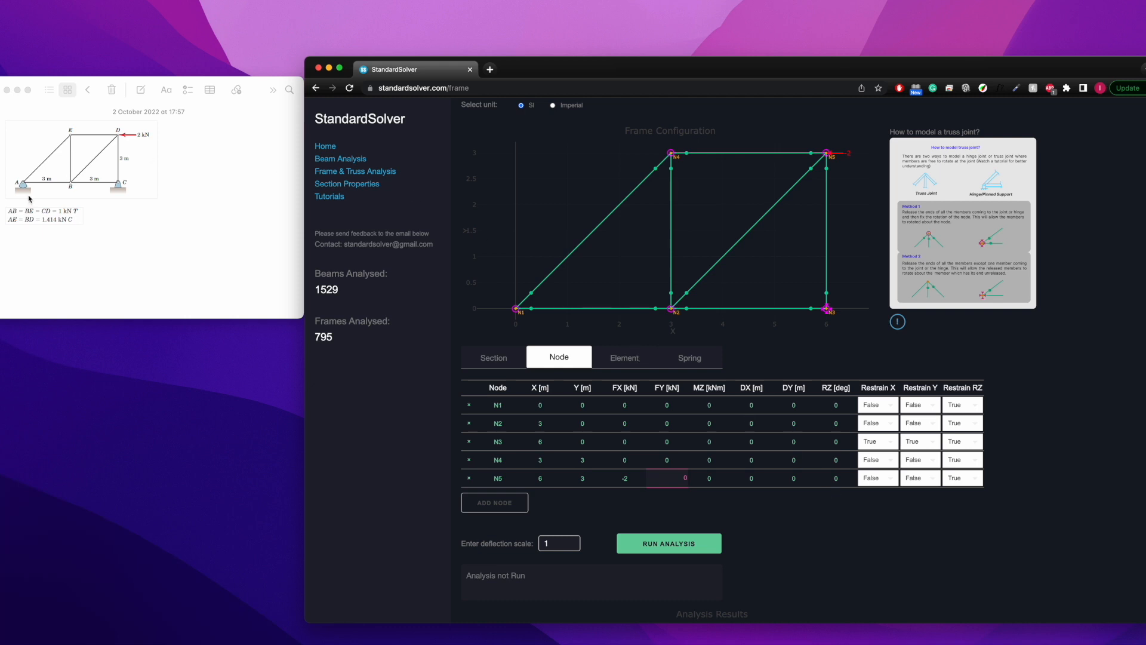
Step: Define the roller support at node N1 by setting Restrain Y to True, and check its symbol in the frame plot
{"action": "left_click", "coordinate": [934, 411]}
{"action": "left_click", "coordinate": [923, 436]}
{"action": "left_click_drag", "start_coordinate": [504, 297], "coordinate": [546, 316]}
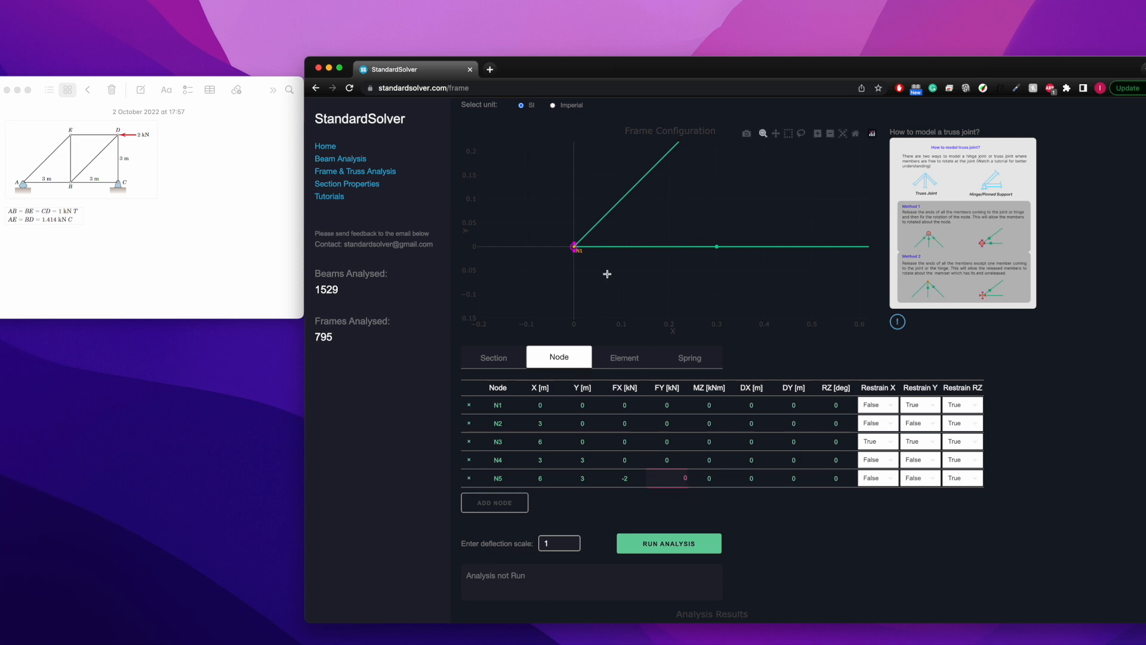
{"action": "scroll", "coordinate": [703, 307], "scroll_direction": "up", "scroll_amount": 2}
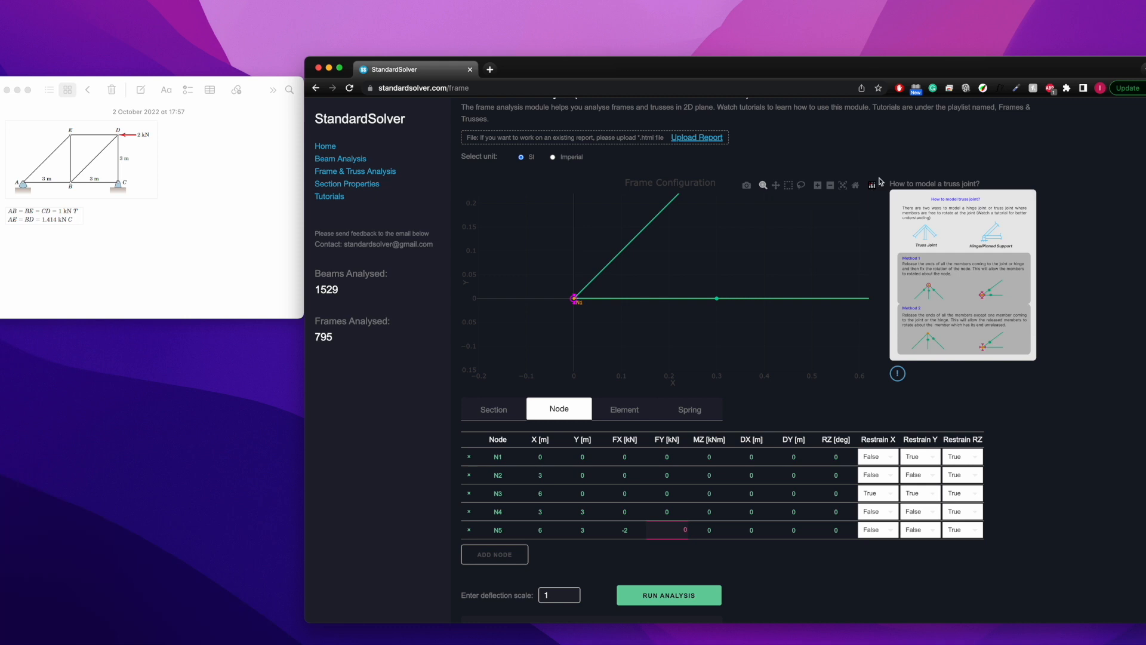
{"action": "left_click", "coordinate": [855, 185]}
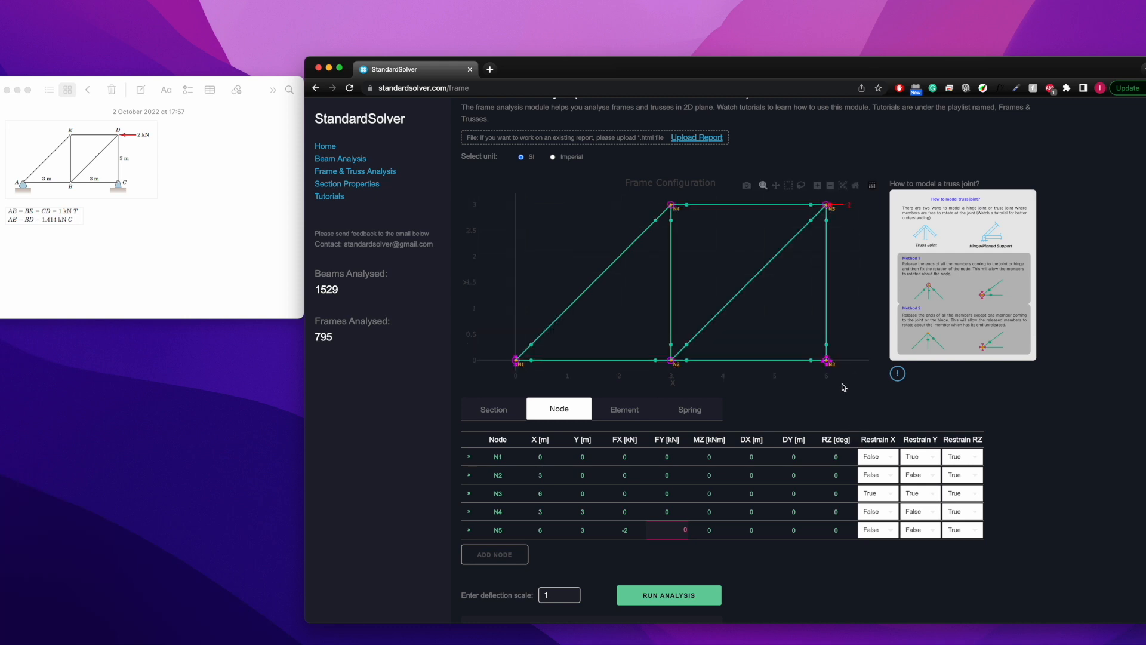
{"action": "scroll", "coordinate": [842, 383], "scroll_direction": "down", "scroll_amount": 1}
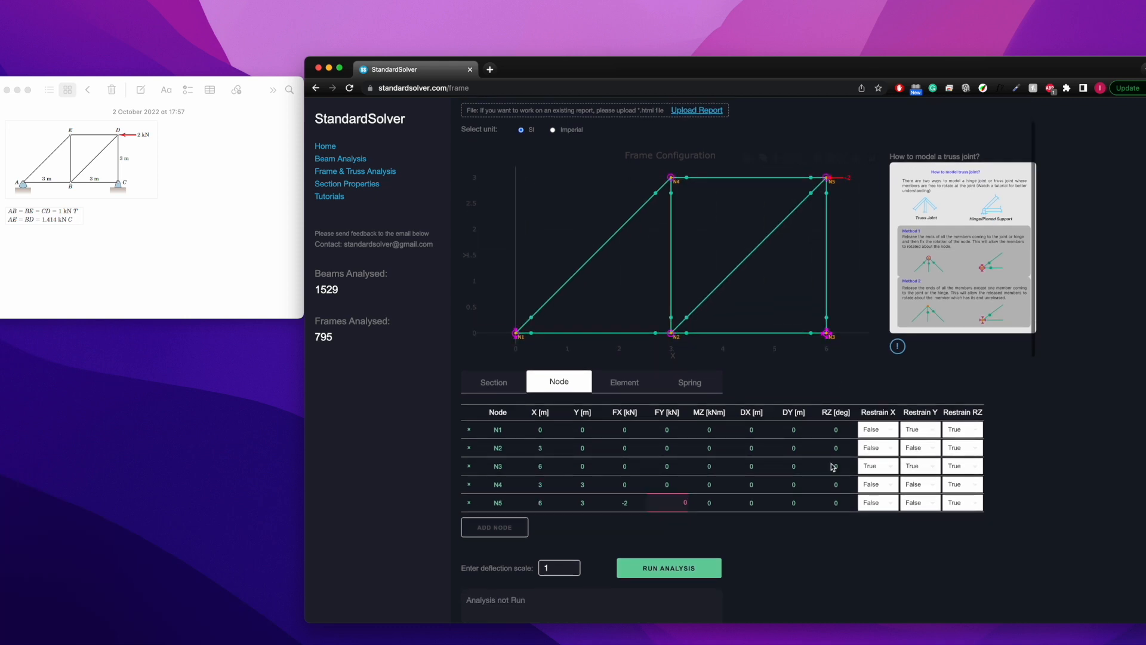
Step: Run the analysis and examine the axial force diagram around nodes N1, N2 and N4 against the reference member forces
{"action": "left_click", "coordinate": [685, 575]}
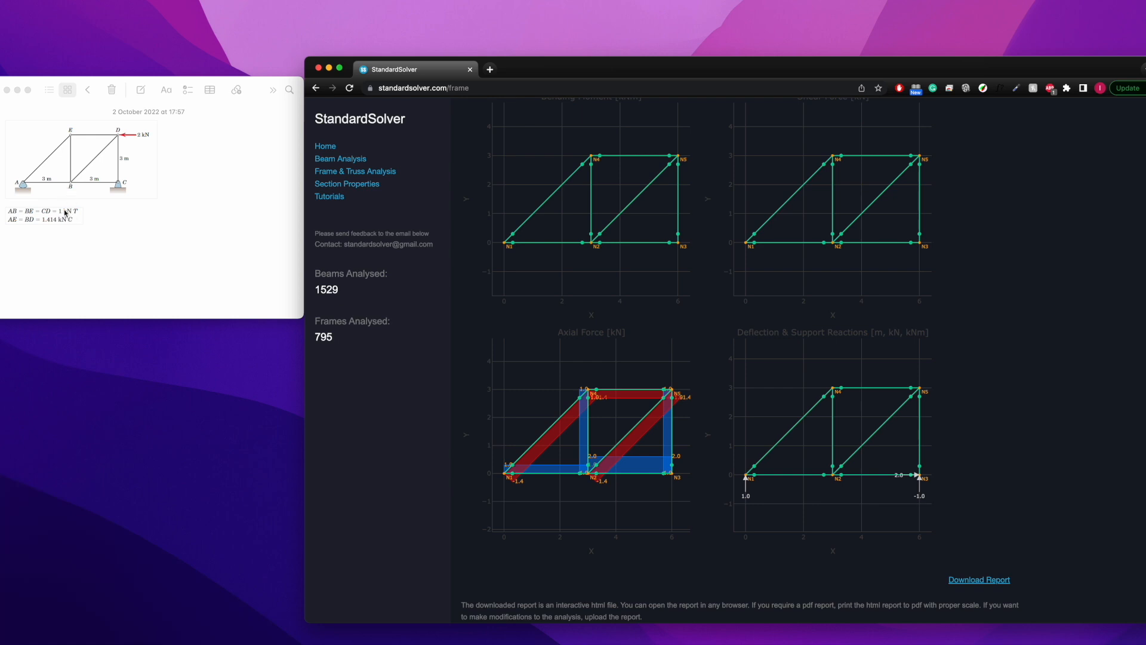
{"action": "mouse_move", "coordinate": [509, 469]}
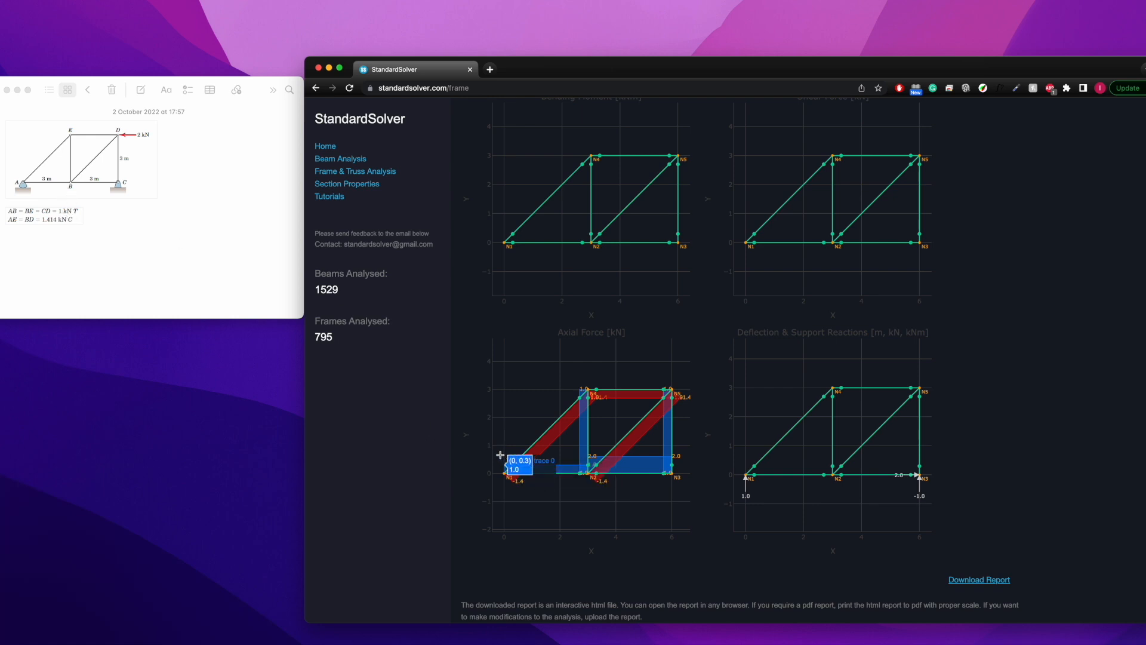
{"action": "mouse_move", "coordinate": [500, 455]}
{"action": "left_mouse_down"}
{"action": "mouse_move", "coordinate": [600, 553]}
{"action": "mouse_move", "coordinate": [597, 487]}
{"action": "left_mouse_up"}
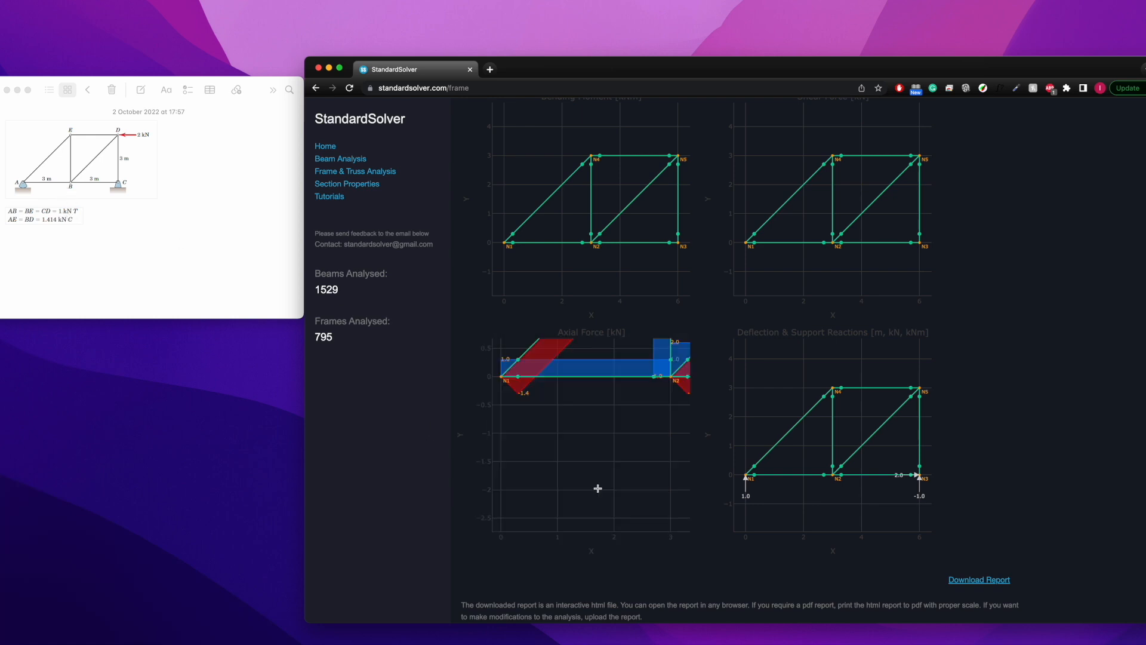
{"action": "mouse_move", "coordinate": [503, 362]}
{"action": "scroll", "coordinate": [802, 452], "scroll_direction": "up", "scroll_amount": 2}
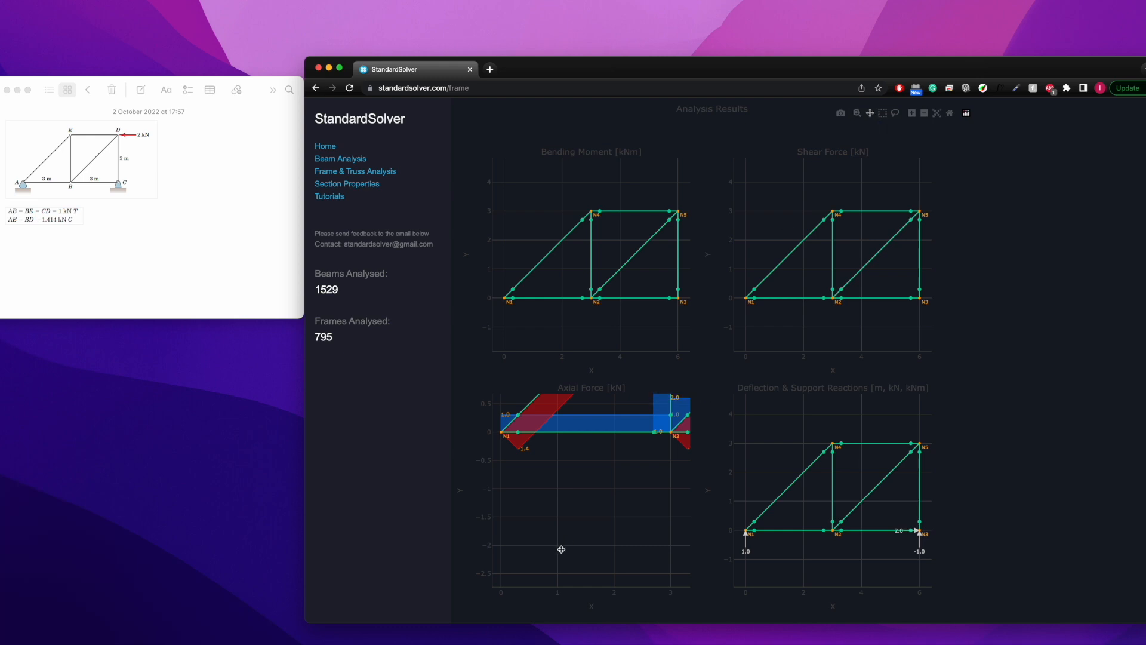
{"action": "left_click_drag", "start_coordinate": [589, 448], "coordinate": [539, 559]}
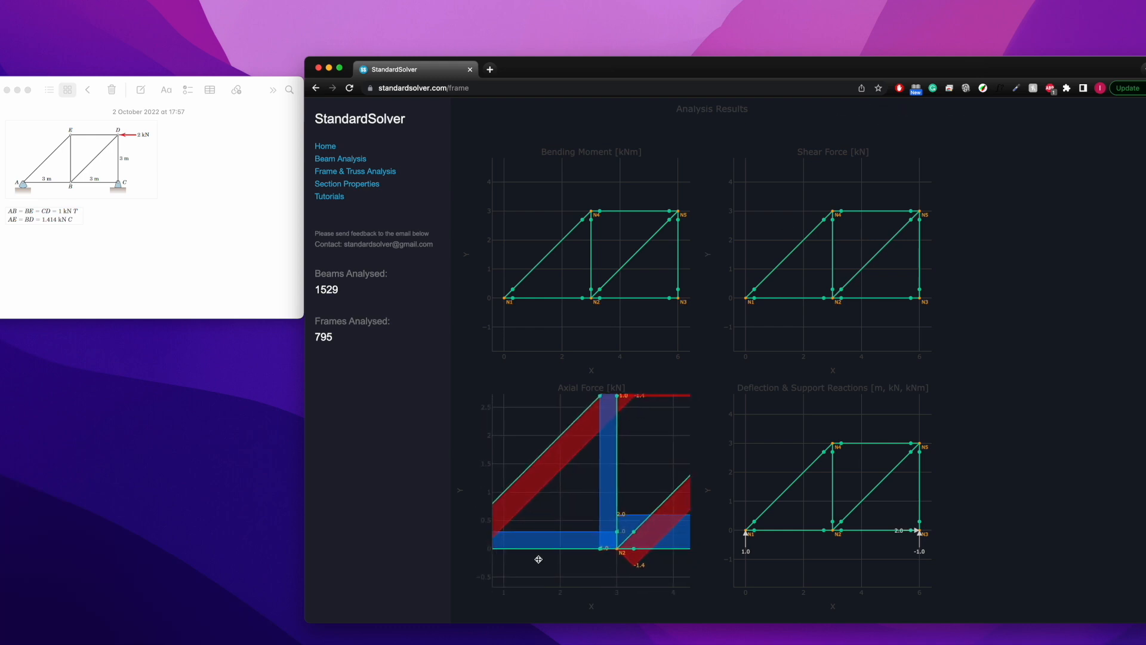
{"action": "double_click", "coordinate": [540, 561]}
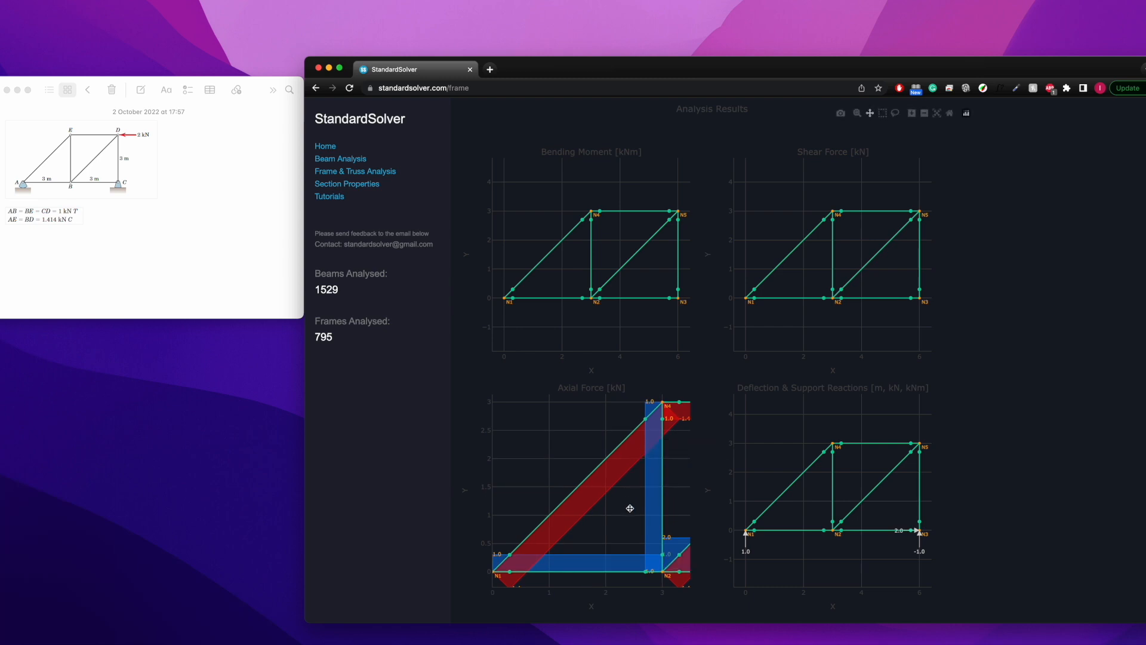
{"action": "mouse_move", "coordinate": [629, 508]}
{"action": "left_mouse_down"}
{"action": "mouse_move", "coordinate": [589, 504]}
{"action": "mouse_move", "coordinate": [592, 522]}
{"action": "left_mouse_up"}
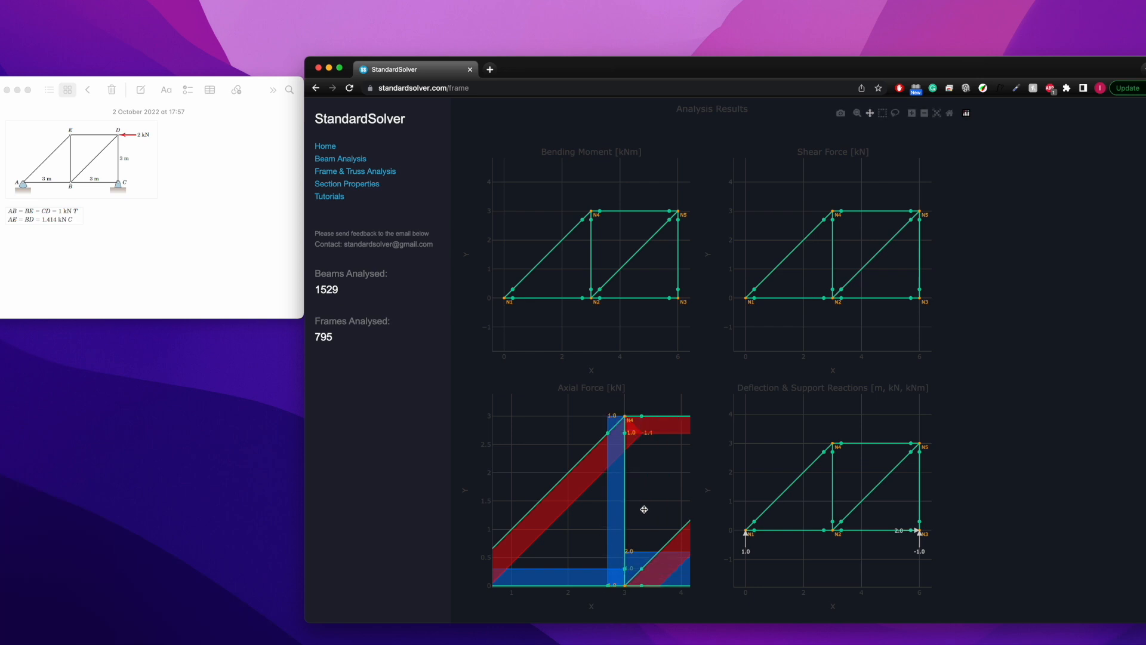
Step: Examine the axial force diagram around nodes N5, N3, N2, N4 and N1 against the reference member forces
{"action": "left_click_drag", "start_coordinate": [645, 507], "coordinate": [522, 499]}
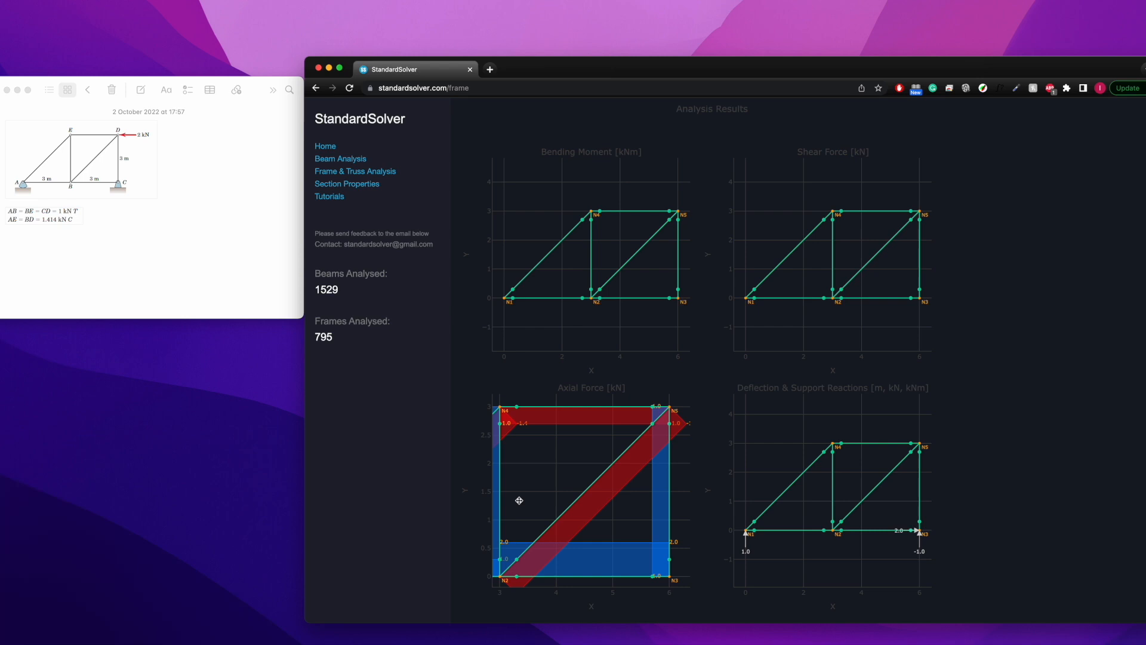
{"action": "left_click_drag", "start_coordinate": [519, 500], "coordinate": [532, 465]}
{"action": "mouse_move", "coordinate": [653, 481]}
{"action": "left_mouse_down"}
{"action": "mouse_move", "coordinate": [604, 542]}
{"action": "mouse_move", "coordinate": [606, 474]}
{"action": "left_mouse_up"}
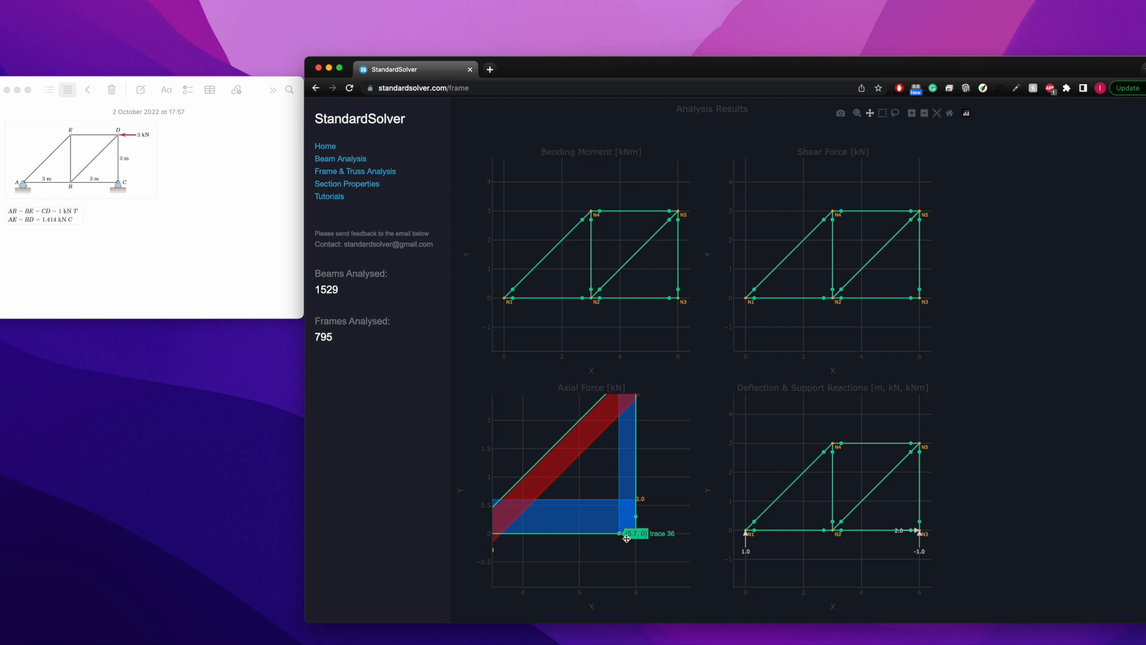
{"action": "left_click_drag", "start_coordinate": [603, 471], "coordinate": [609, 540]}
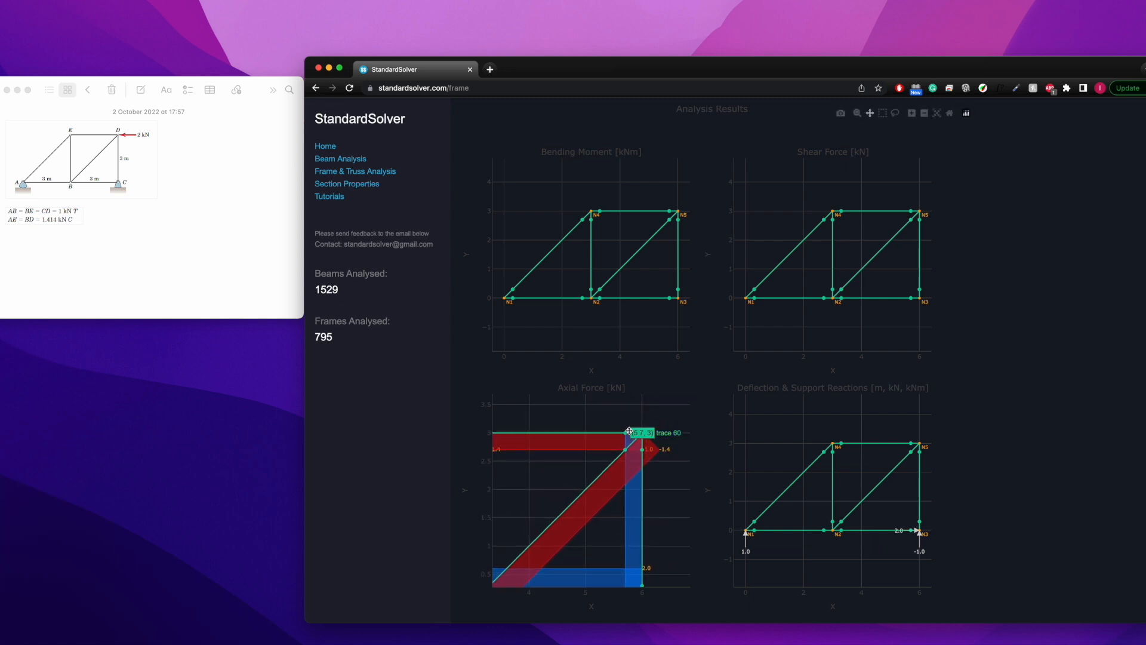
{"action": "mouse_move", "coordinate": [589, 546]}
{"action": "left_mouse_down"}
{"action": "mouse_move", "coordinate": [626, 507]}
{"action": "mouse_move", "coordinate": [615, 507]}
{"action": "mouse_move", "coordinate": [668, 491]}
{"action": "left_mouse_up"}
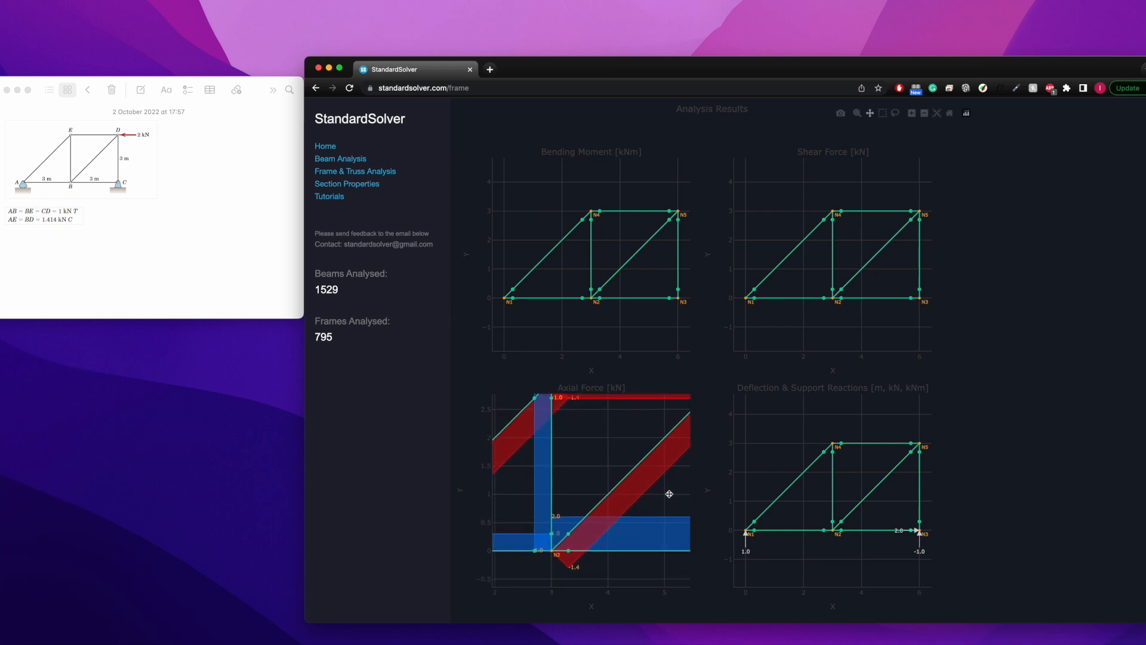
{"action": "mouse_move", "coordinate": [520, 497]}
{"action": "left_mouse_down"}
{"action": "mouse_move", "coordinate": [670, 487]}
{"action": "mouse_move", "coordinate": [557, 482]}
{"action": "left_mouse_up"}
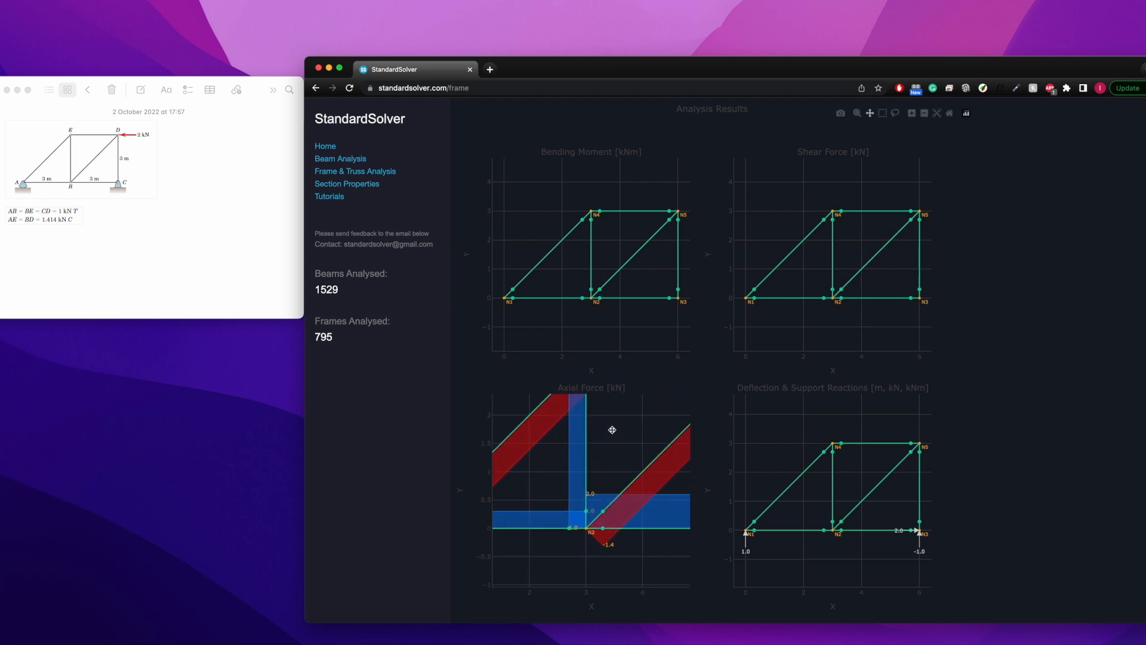
{"action": "left_click_drag", "start_coordinate": [614, 434], "coordinate": [607, 489]}
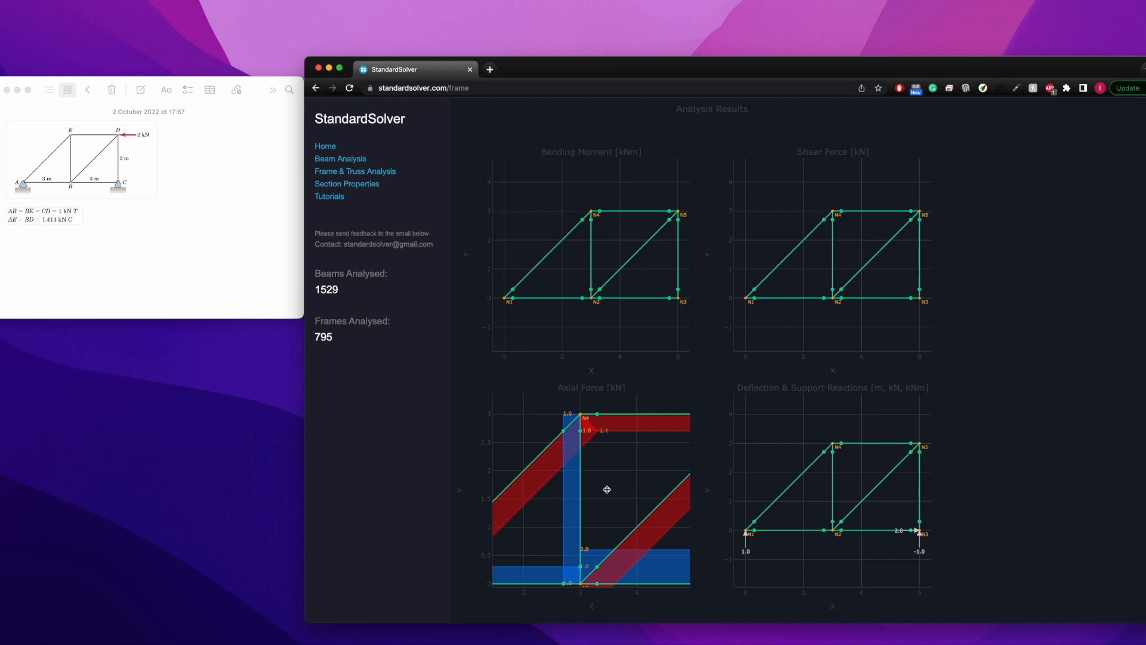
{"action": "left_click_drag", "start_coordinate": [607, 490], "coordinate": [653, 455]}
{"action": "left_click_drag", "start_coordinate": [567, 486], "coordinate": [657, 441]}
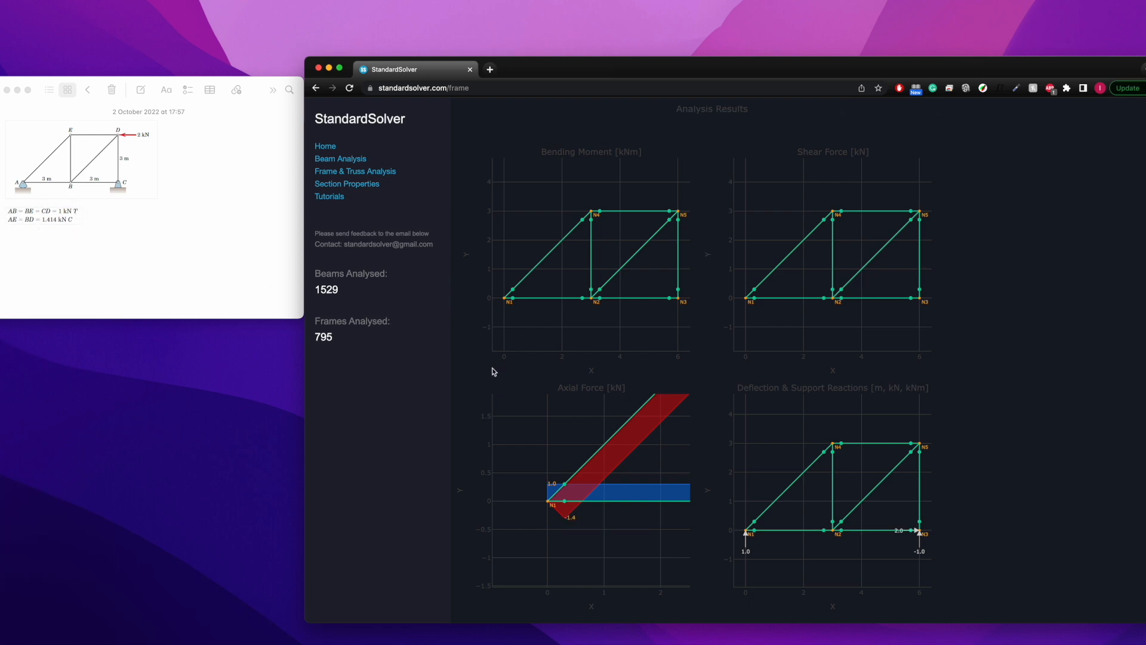
{"action": "left_click_drag", "start_coordinate": [584, 430], "coordinate": [515, 434]}
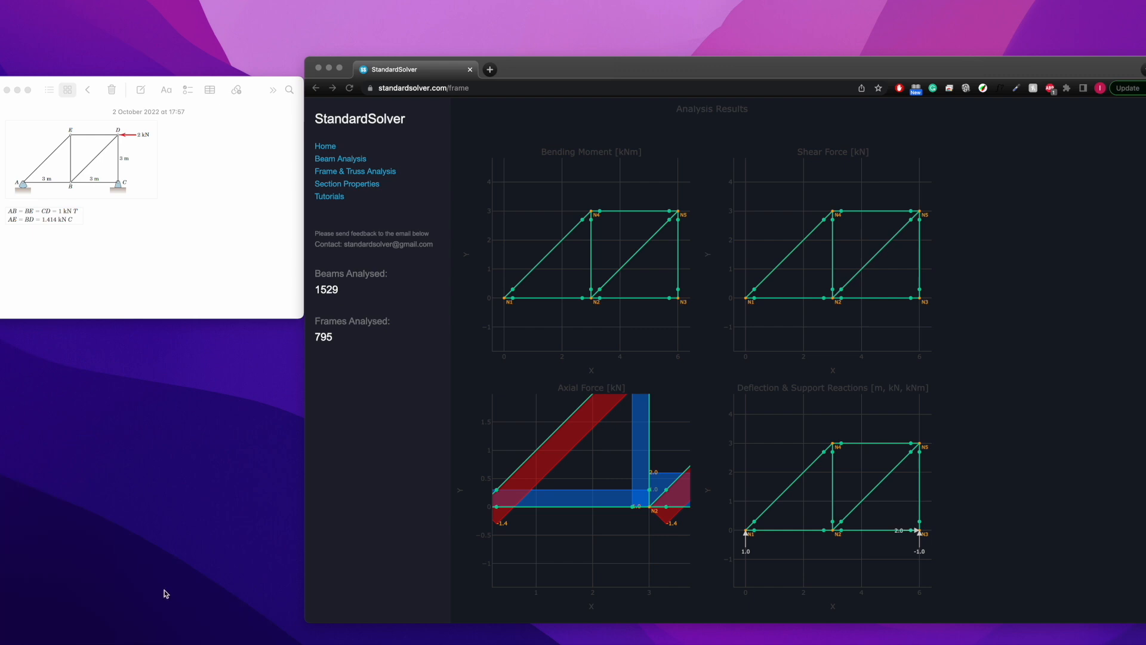
Step: Paste the reference forces BC = 2 kN T and DE = 1 kN C below the existing results in the note
{"action": "left_click", "coordinate": [78, 244]}
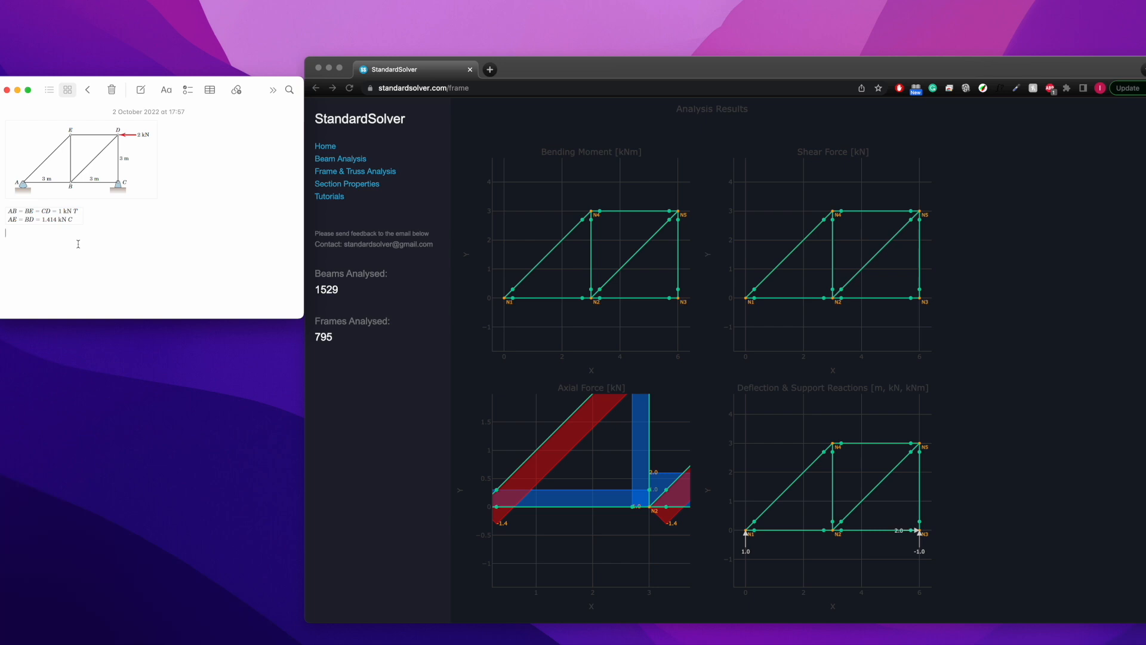
{"action": "key", "text": "super+v"}
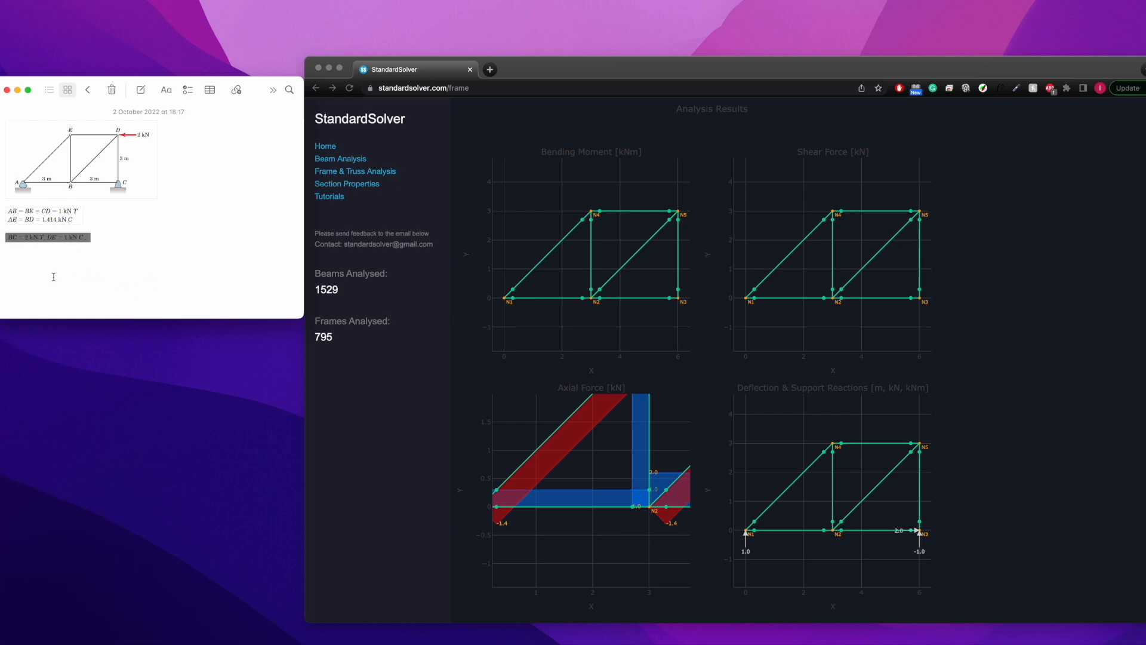
{"action": "key", "text": "Return"}
Step: Box-zoom the axial force diagram onto the bay between nodes N2, N3, N4 and N5, and restore the full view
{"action": "scroll", "coordinate": [1001, 203], "scroll_direction": "up", "scroll_amount": 2}
{"action": "left_click", "coordinate": [879, 212]}
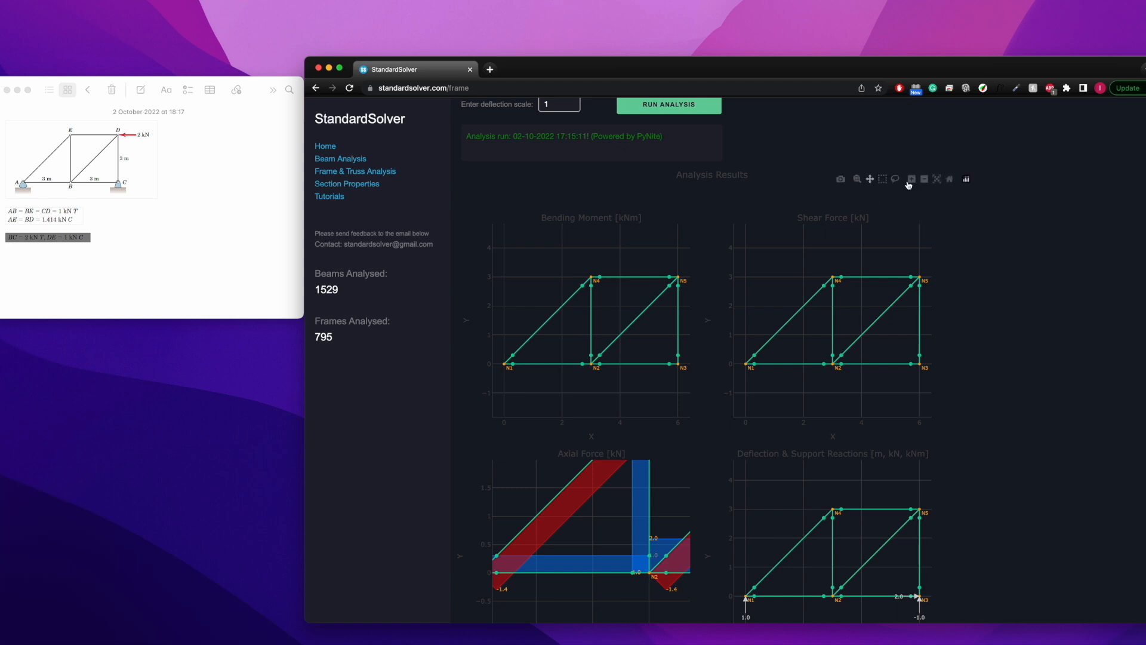
{"action": "left_click", "coordinate": [936, 179]}
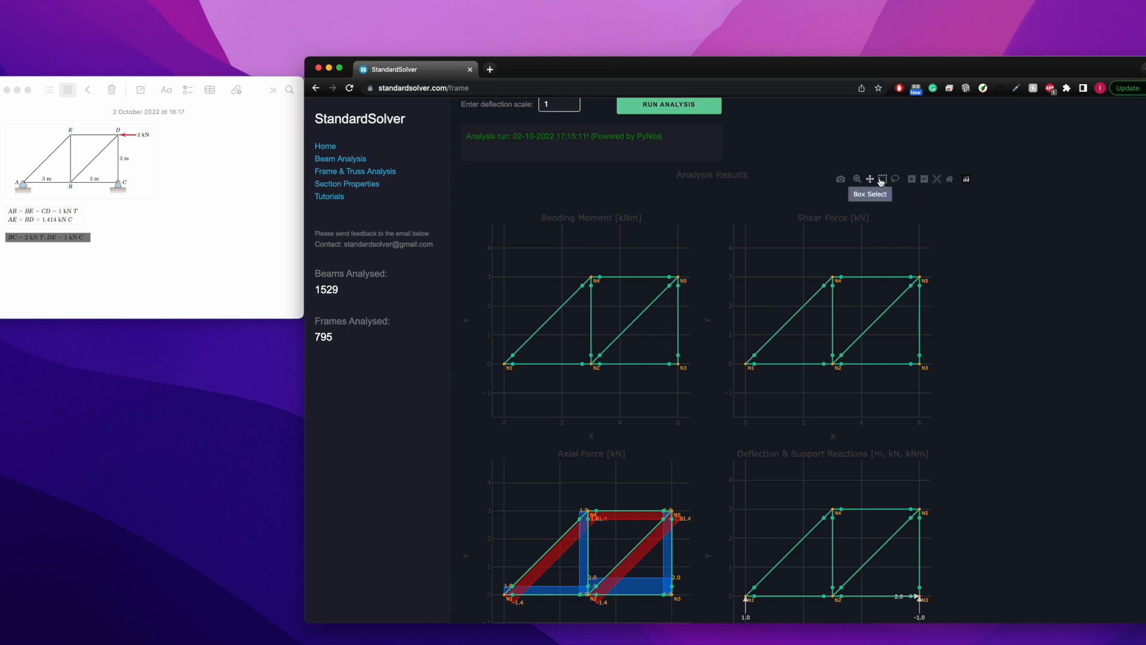
{"action": "left_click", "coordinate": [857, 179]}
{"action": "left_click_drag", "start_coordinate": [563, 500], "coordinate": [687, 620]}
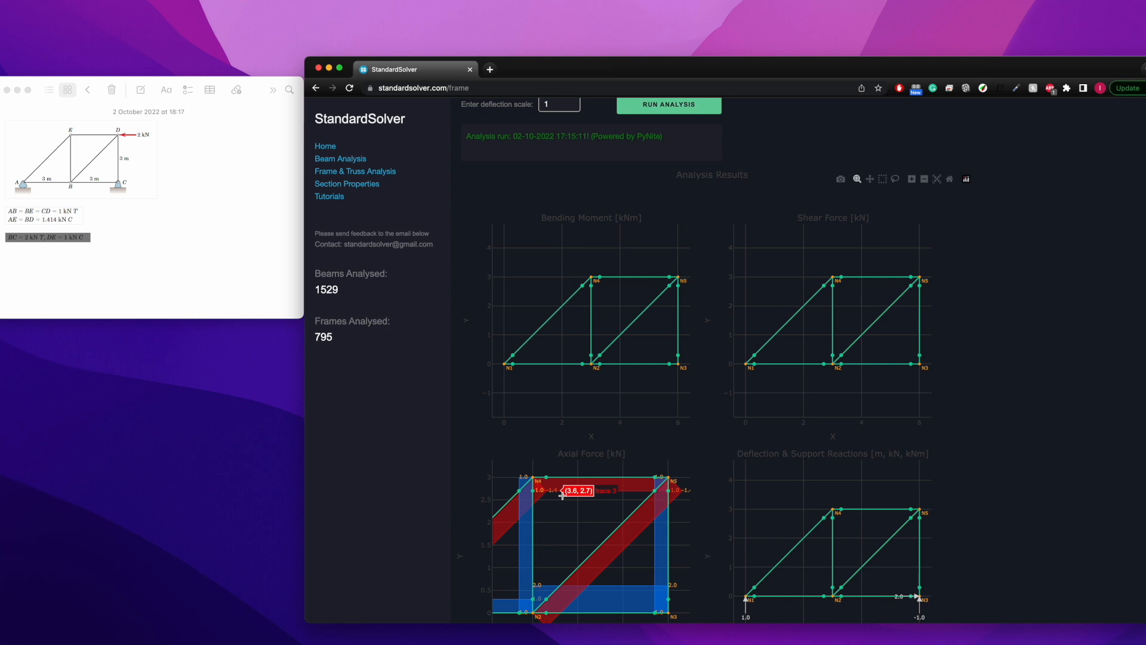
{"action": "left_click", "coordinate": [950, 180]}
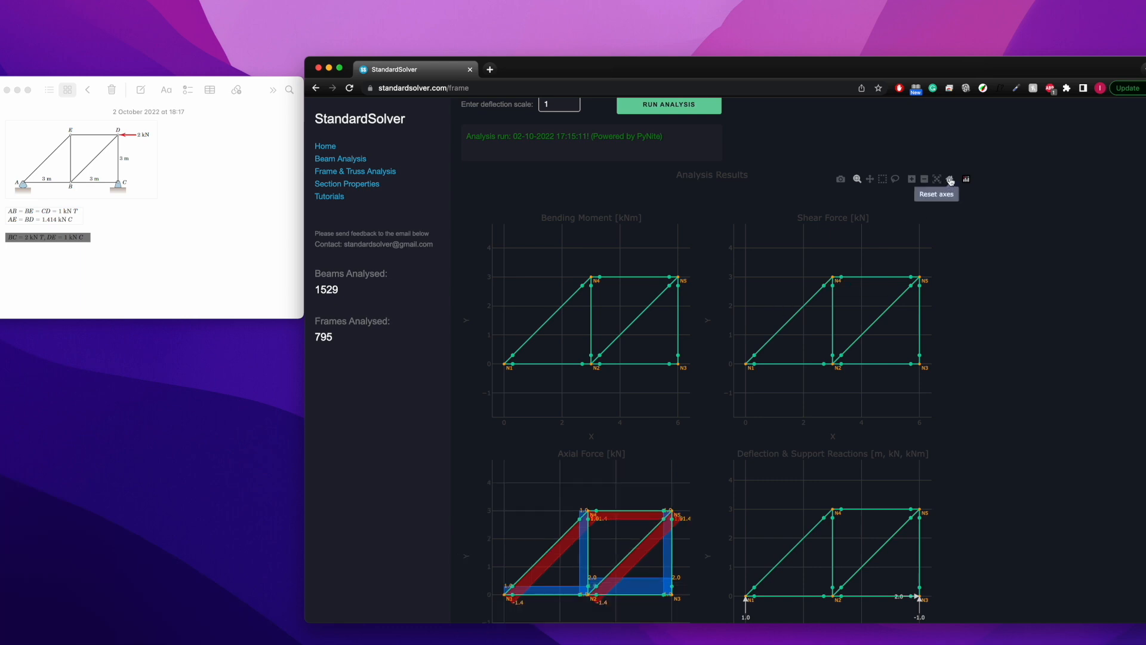
Step: Download the truss analysis report as an HTML file and open it in the browser
{"action": "scroll", "coordinate": [700, 461], "scroll_direction": "down", "scroll_amount": 3}
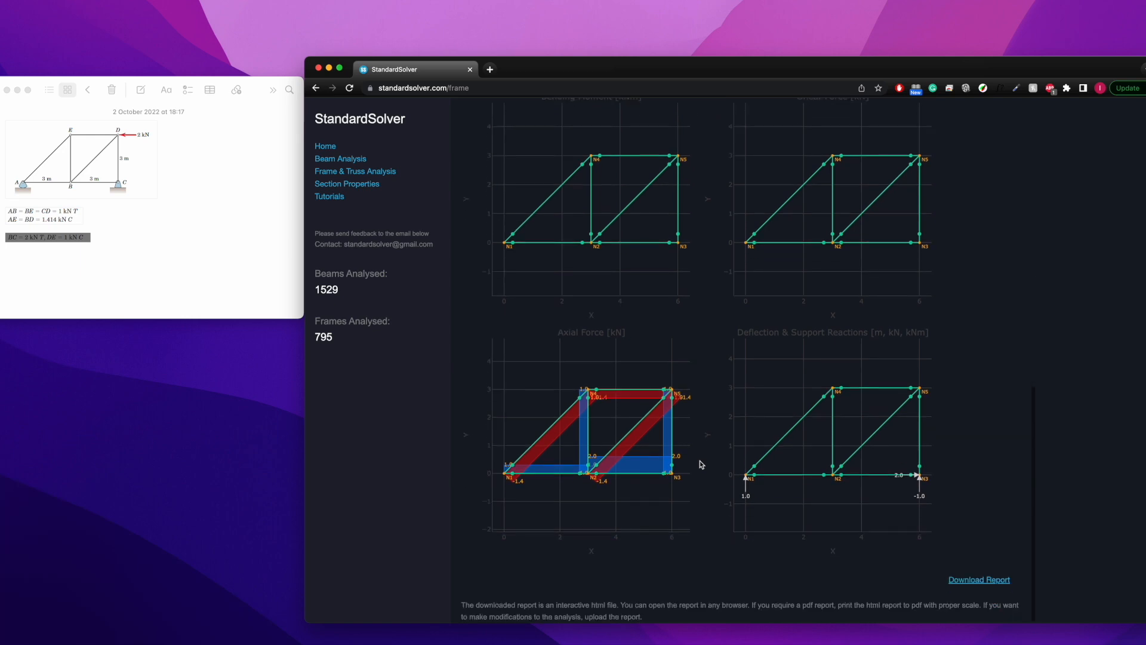
{"action": "left_click", "coordinate": [980, 581]}
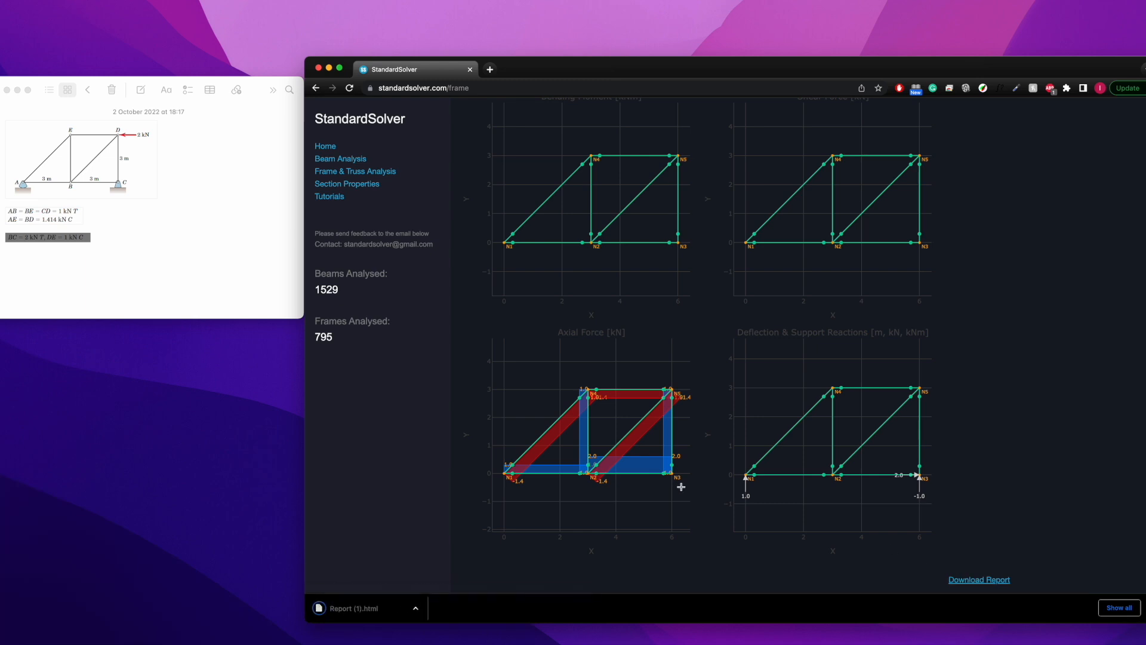
{"action": "left_click", "coordinate": [366, 612]}
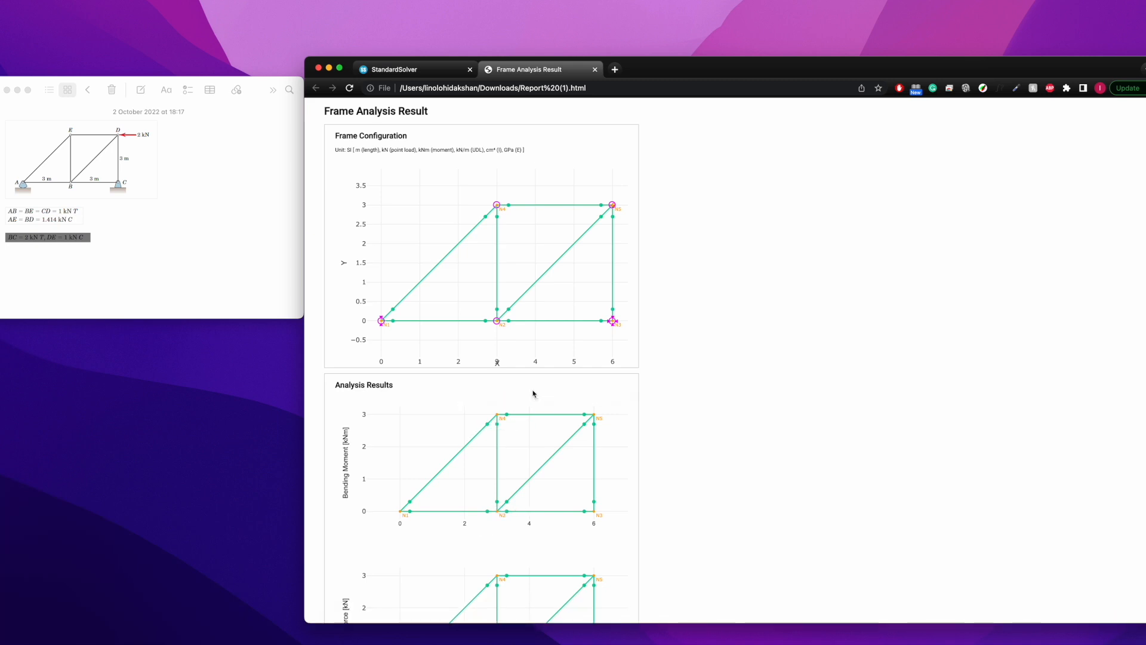
Step: Review the frame configuration and result diagrams in the downloaded report, and close it
{"action": "scroll", "coordinate": [533, 394], "scroll_direction": "down", "scroll_amount": 10}
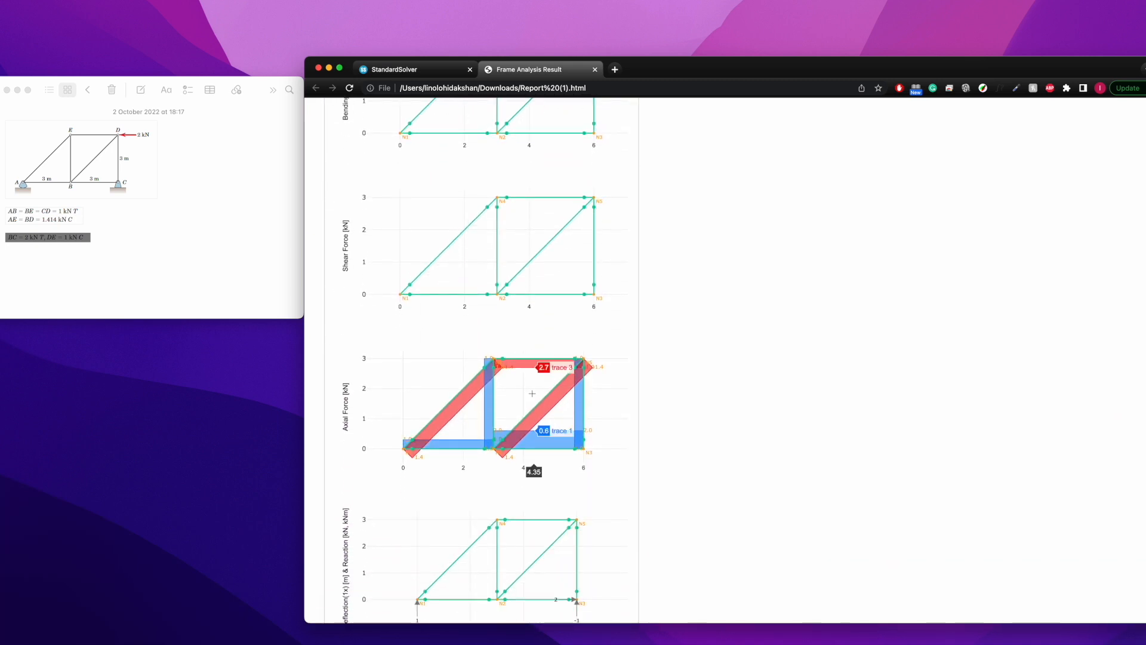
{"action": "scroll", "coordinate": [538, 465], "scroll_direction": "down", "scroll_amount": 2}
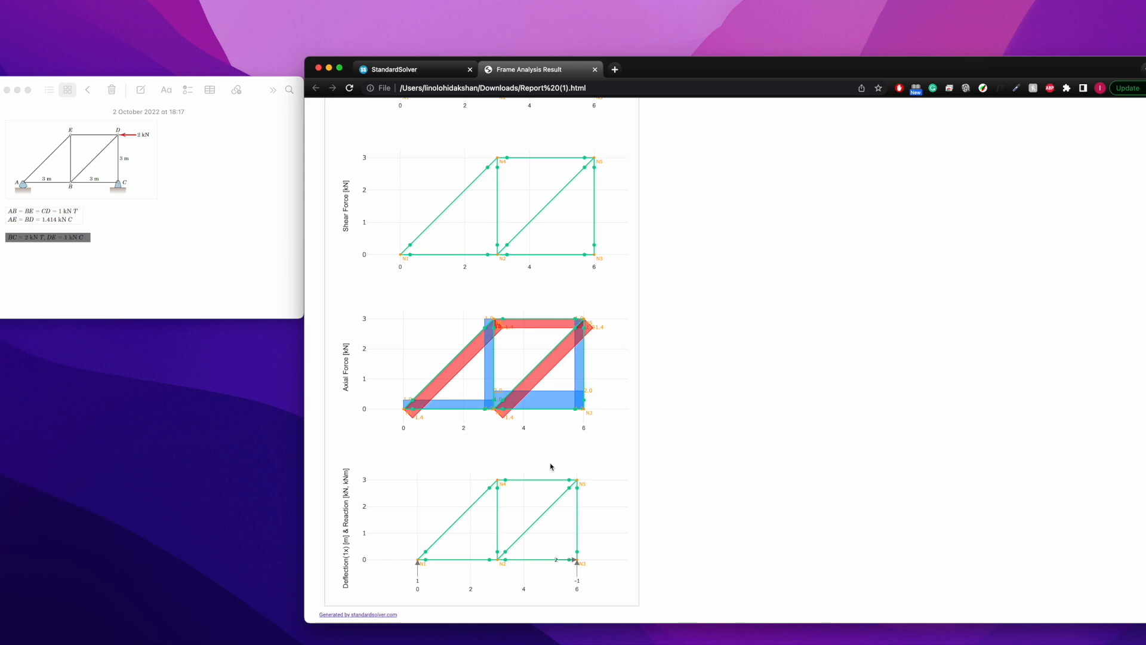
{"action": "scroll", "coordinate": [550, 466], "scroll_direction": "up", "scroll_amount": 1}
{"action": "scroll", "coordinate": [551, 467], "scroll_direction": "up", "scroll_amount": 10}
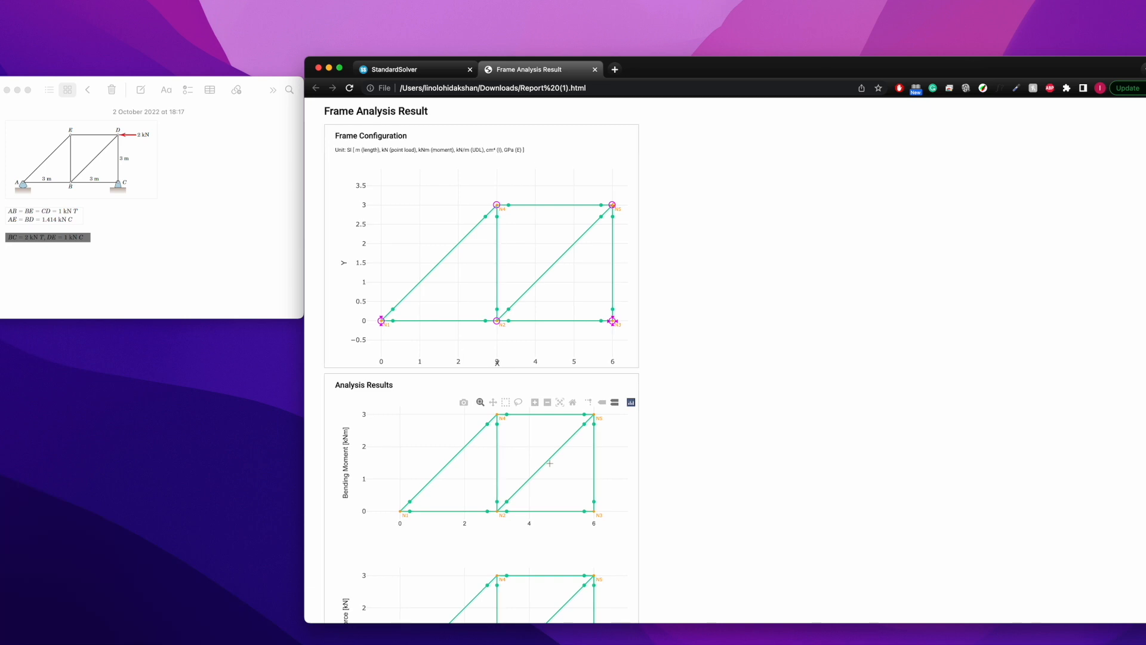
{"action": "left_click", "coordinate": [595, 69]}
Step: Review the truss model's frame configuration, node table and analysis result plots
{"action": "scroll", "coordinate": [478, 336], "scroll_direction": "up", "scroll_amount": 15}
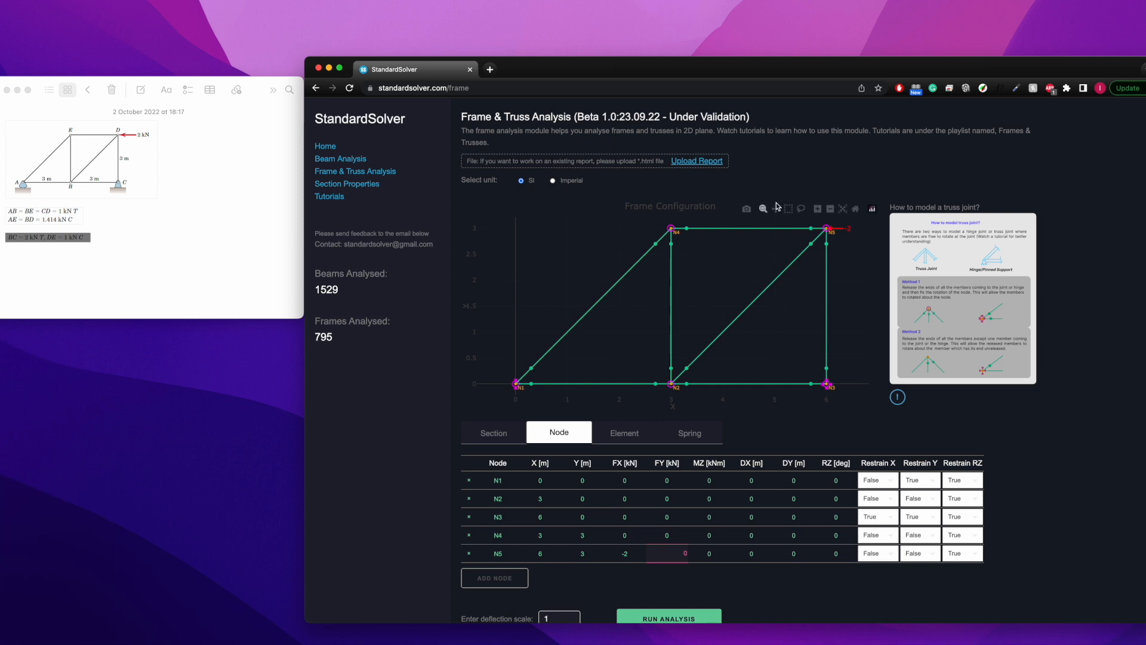
{"action": "scroll", "coordinate": [840, 461], "scroll_direction": "down", "scroll_amount": 2}
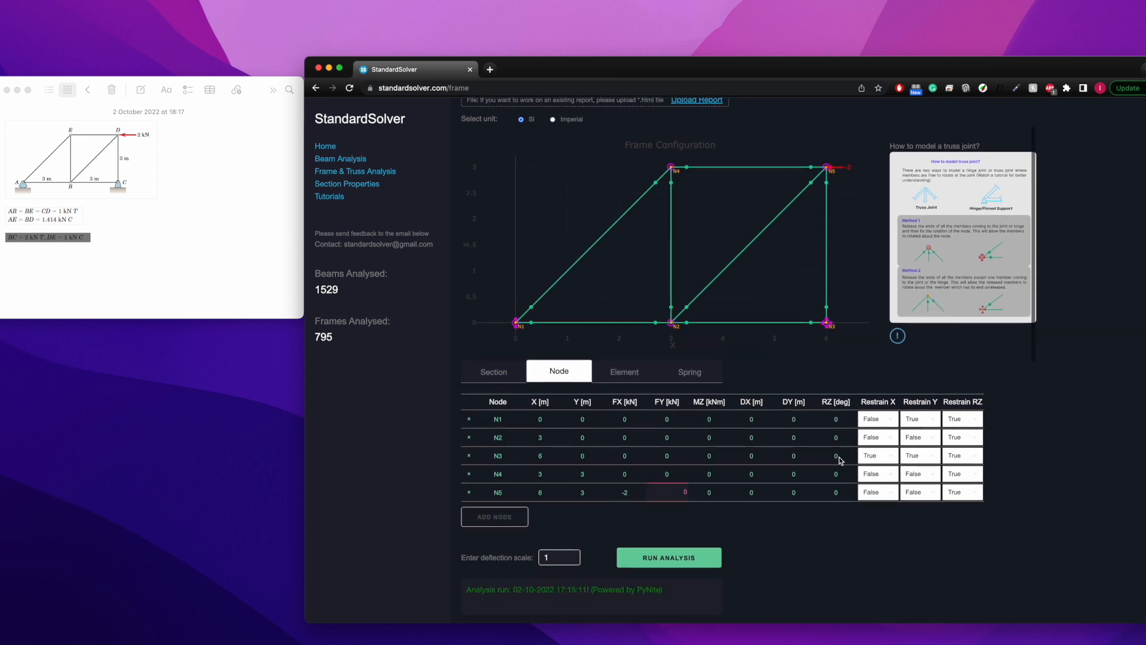
{"action": "scroll", "coordinate": [750, 475], "scroll_direction": "down", "scroll_amount": 1}
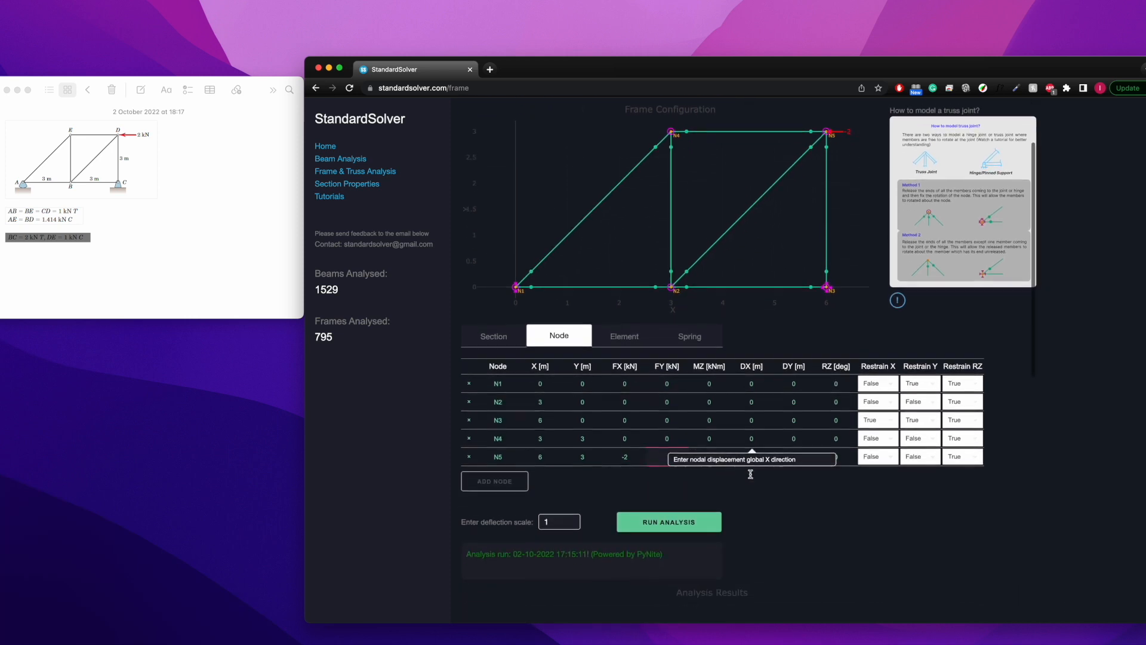
{"action": "scroll", "coordinate": [752, 477], "scroll_direction": "down", "scroll_amount": 10}
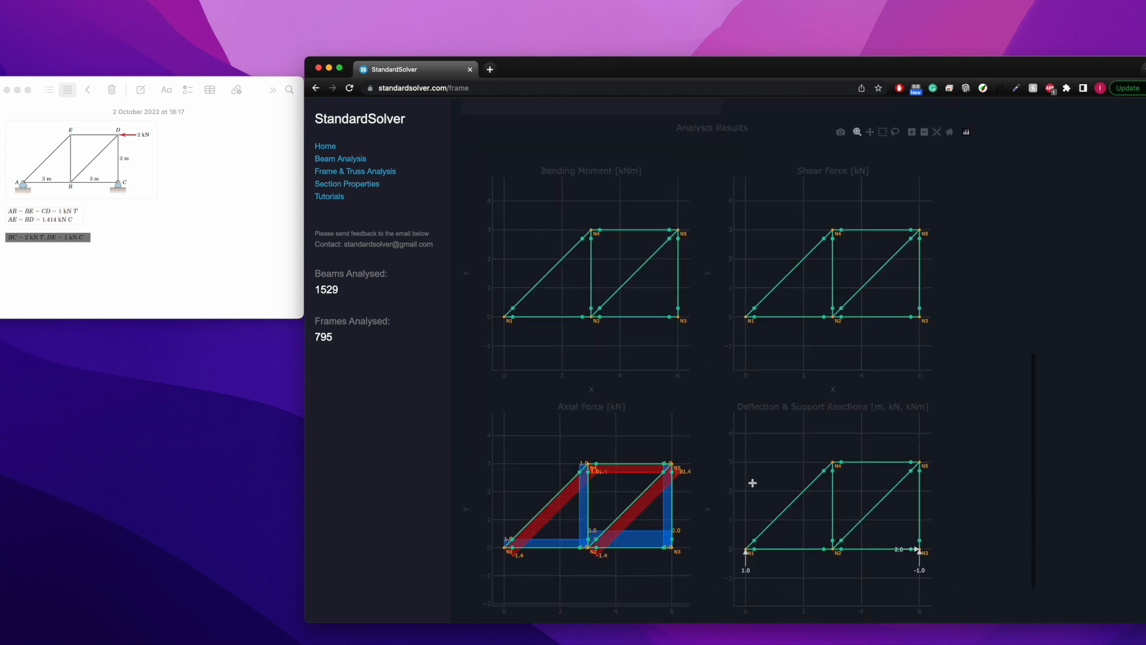
{"action": "scroll", "coordinate": [751, 481], "scroll_direction": "up", "scroll_amount": 1}
{"action": "scroll", "coordinate": [732, 385], "scroll_direction": "up", "scroll_amount": 1}
{"action": "scroll", "coordinate": [732, 385], "scroll_direction": "up", "scroll_amount": 1}
{"action": "scroll", "coordinate": [731, 385], "scroll_direction": "down", "scroll_amount": 1}
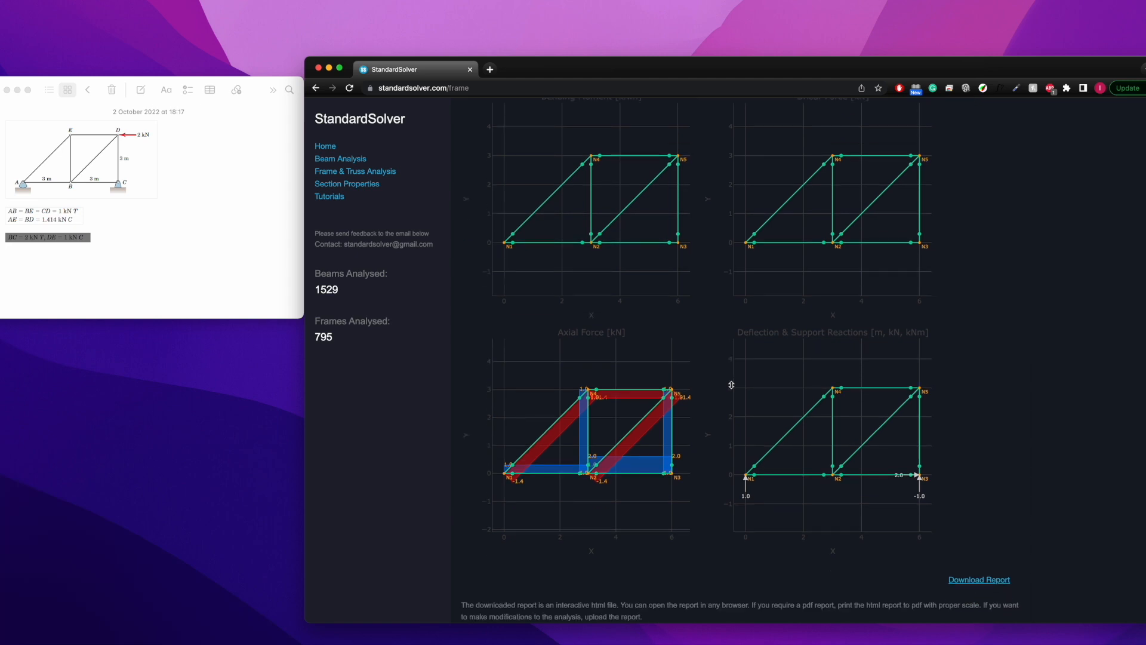
{"action": "scroll", "coordinate": [732, 385], "scroll_direction": "up", "scroll_amount": 15}
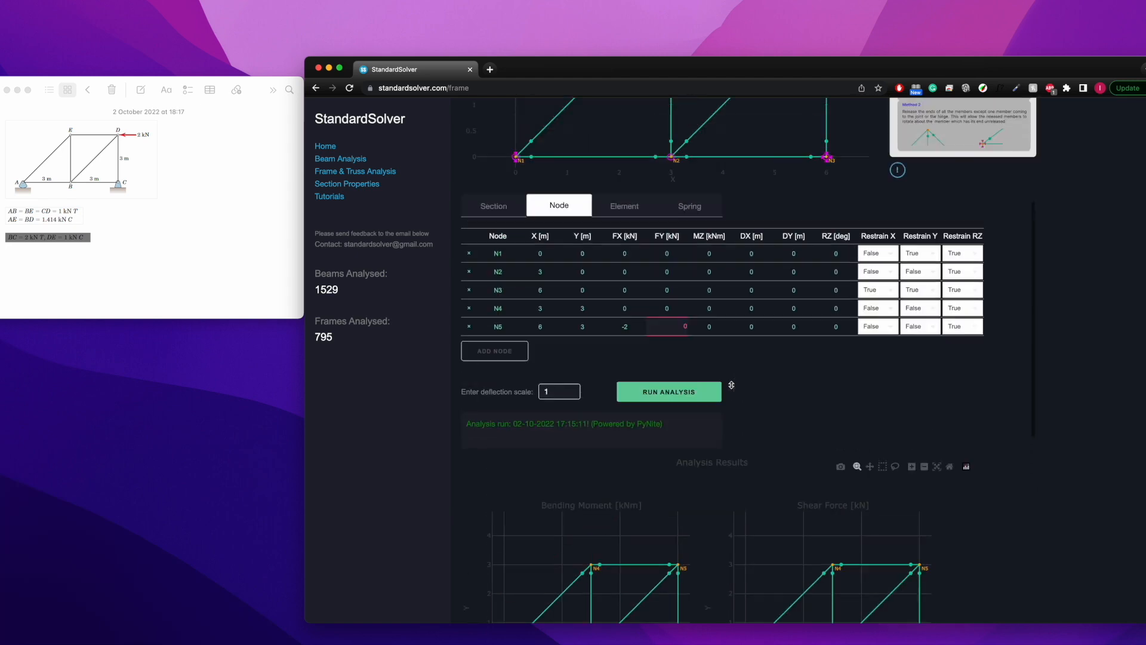